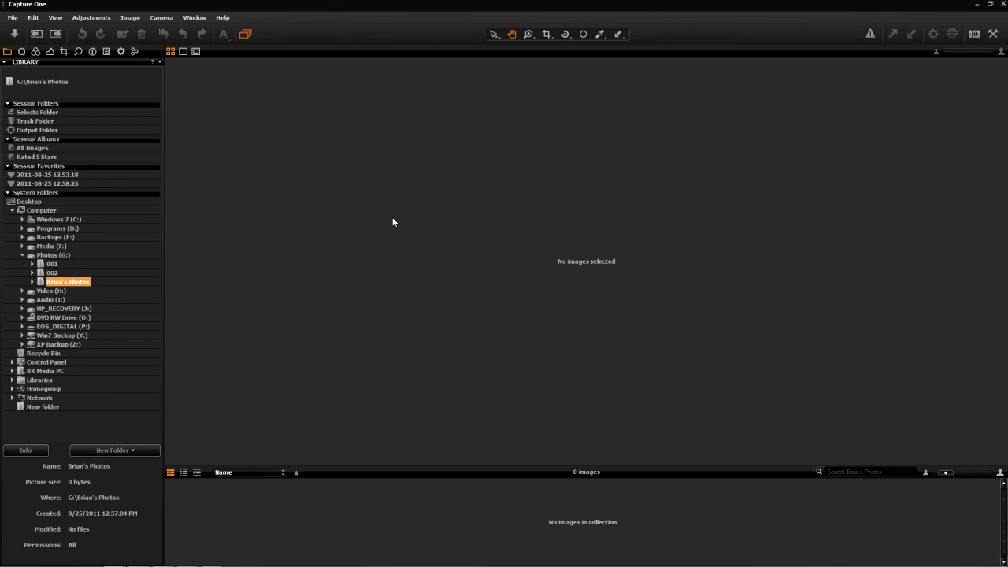
Step: Preview the star time-lapse CR2 thumbnails from IMG_5700.CR2 in Import Images, then close it
key(ctrl+shift+i)
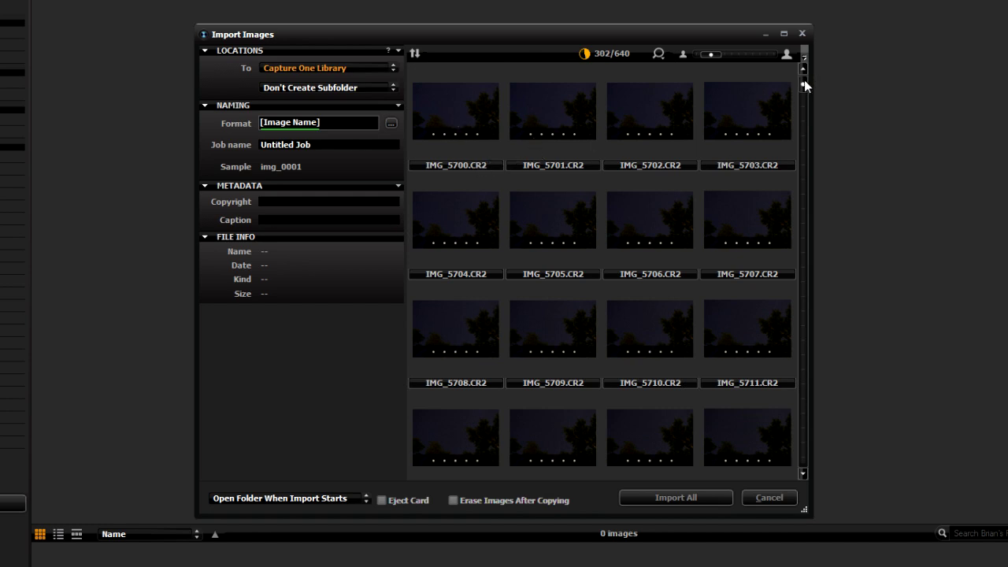
mouse_move(804, 82)
mouse_down()
mouse_move(806, 198)
mouse_move(804, 83)
mouse_up()
click(801, 35)
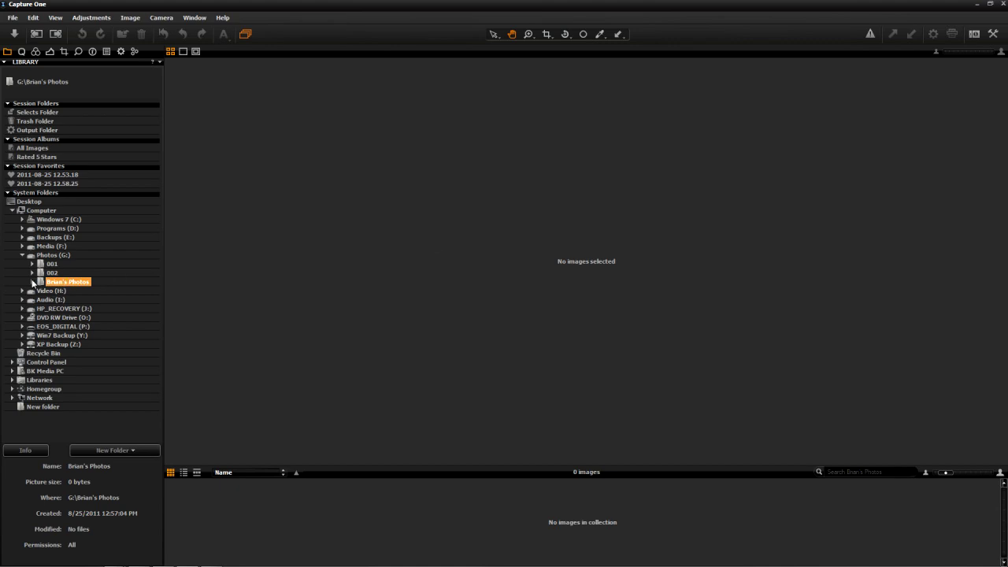
Step: Browse Brian's Photos > Star Timelapses > 11-0827 20d raw to show its 639 images
click(32, 282)
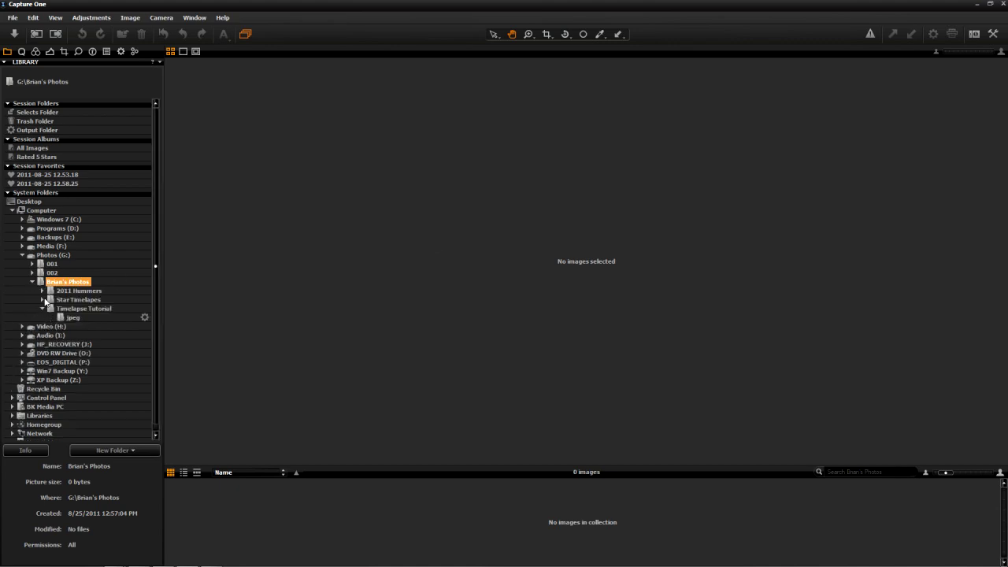
click(43, 301)
click(82, 319)
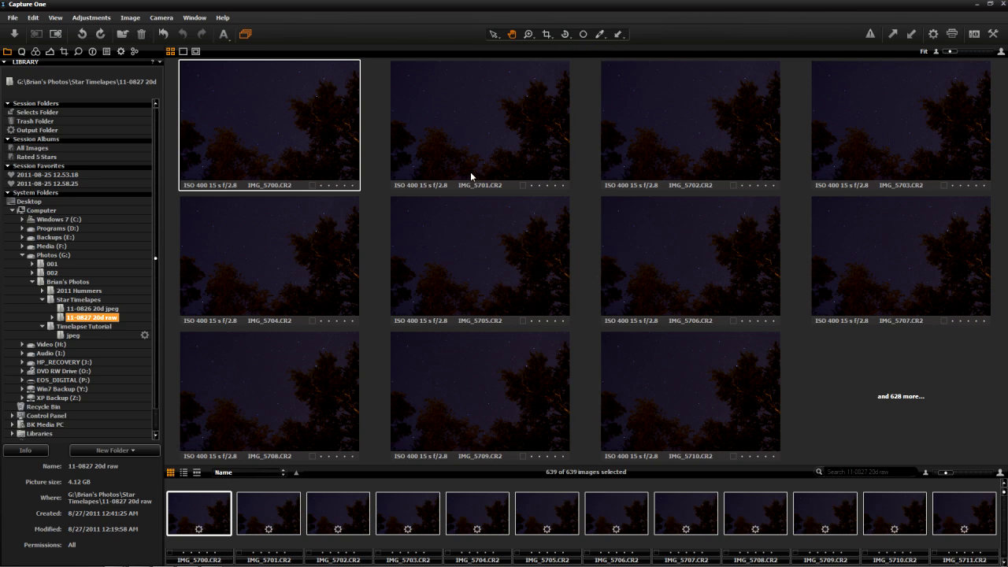
click(22, 52)
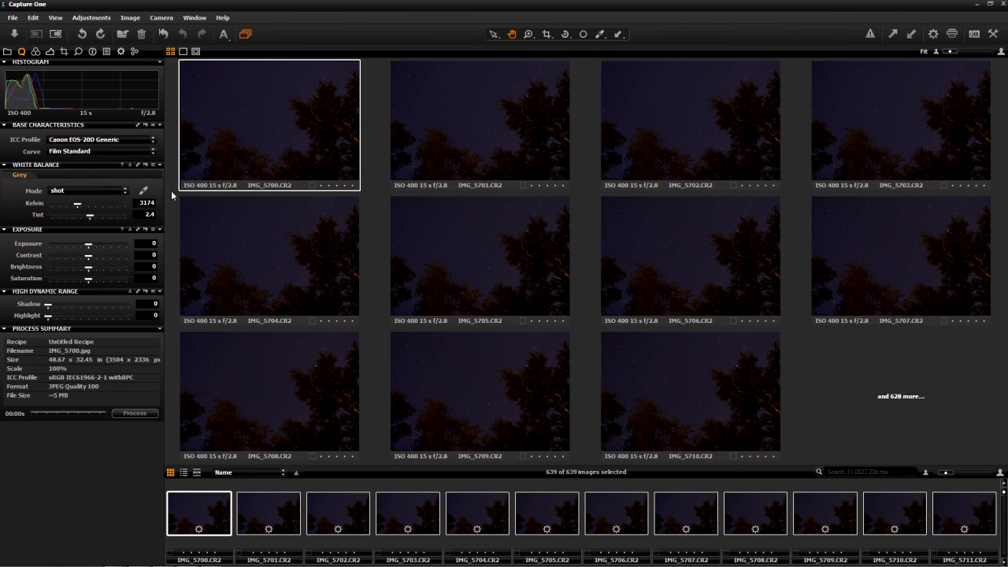
Step: Enter 3000 in the White Balance Kelvin field and -5 in Tint
click(148, 203)
text(3000)
key(Return)
click(148, 214)
key(BackSpace)
text(-5)
key(Return)
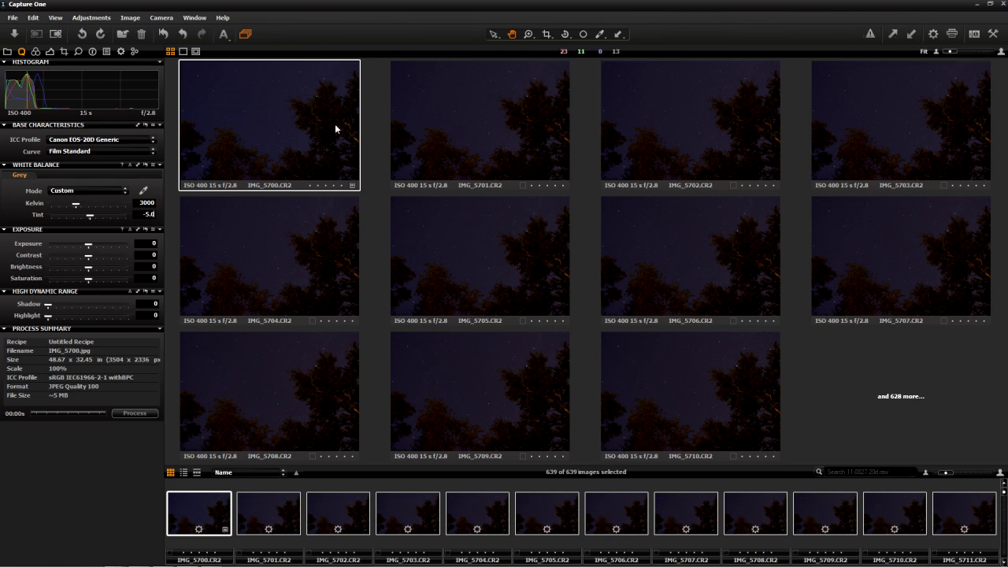
Step: Select all 639 star images with Edit > Select All so they share the white balance
click(33, 17)
click(100, 67)
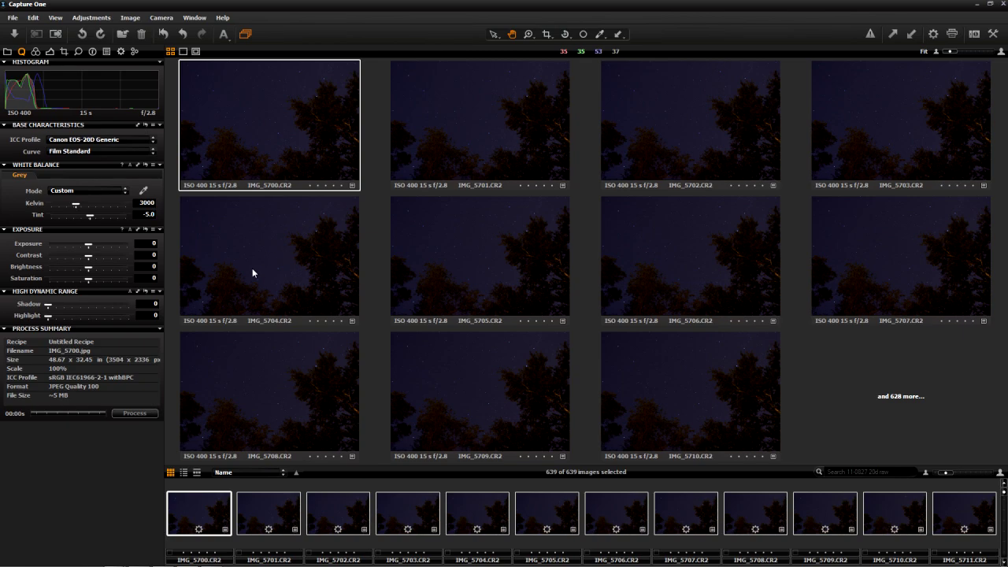
click(121, 52)
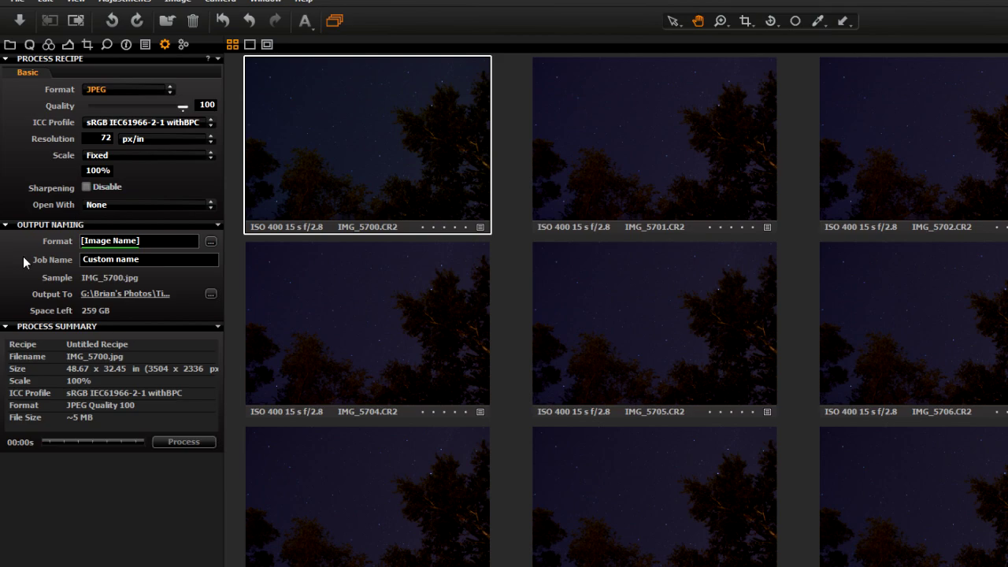
Step: Set the Output To folder to Timelapse Tutorial > jpeg
click(209, 296)
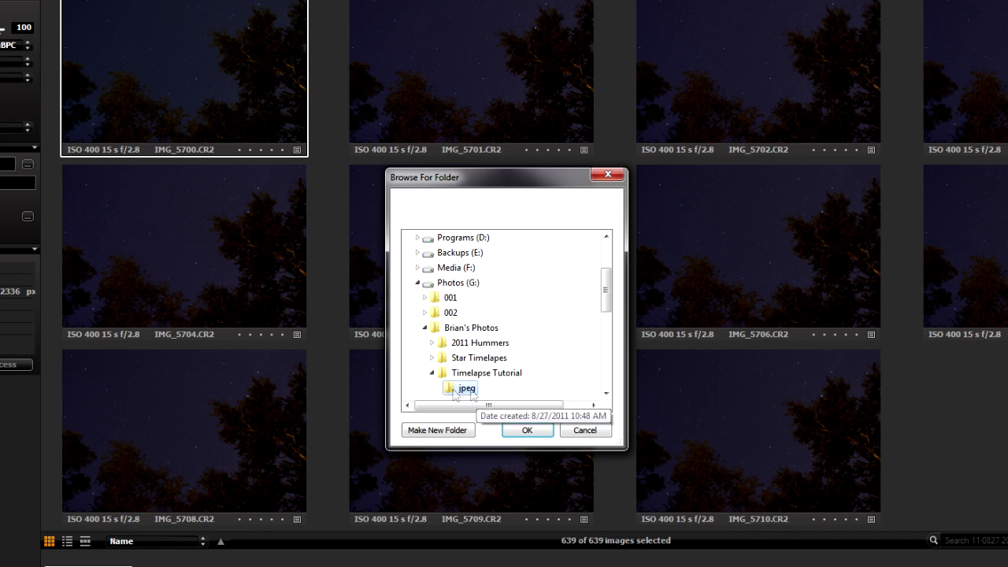
click(525, 432)
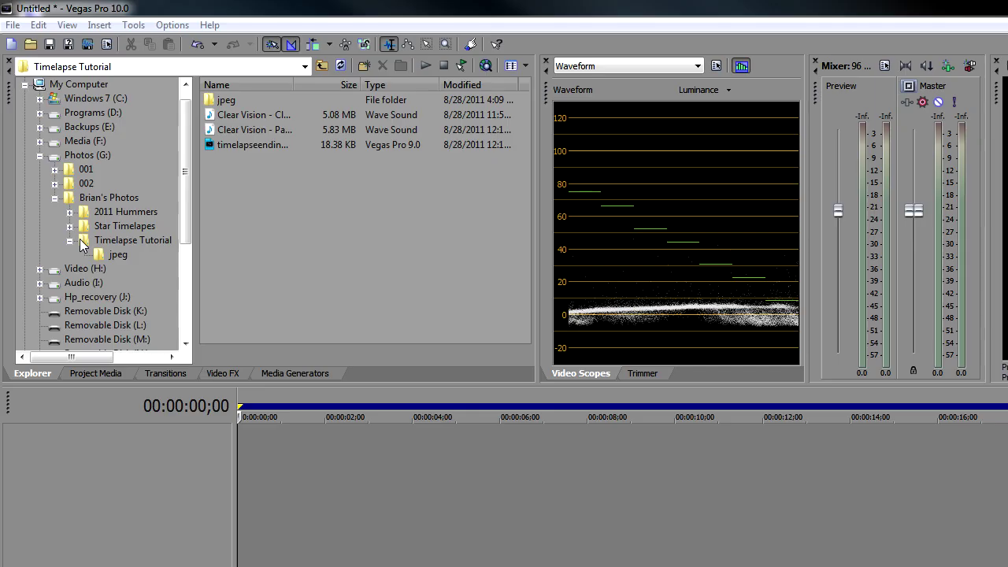
Step: Place IMG_5700.jpg from the jpeg folder on a new video track and time-select it
click(97, 255)
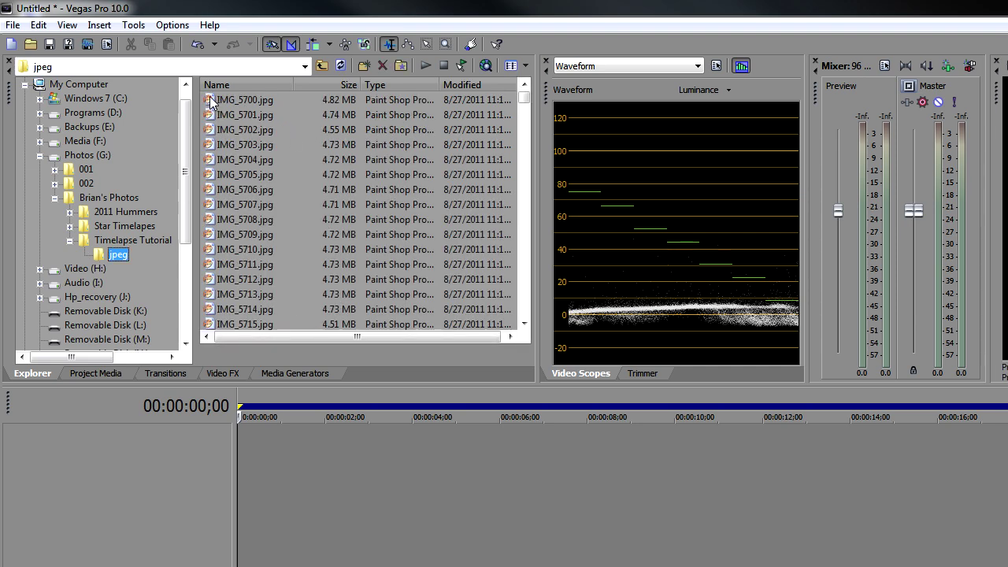
drag(211, 100, 242, 489)
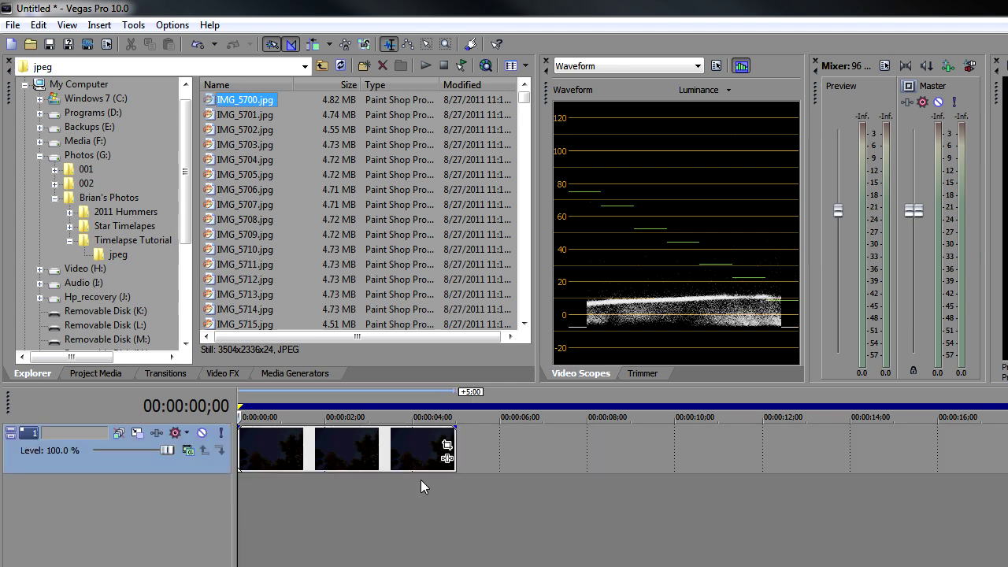
drag(455, 490, 198, 508)
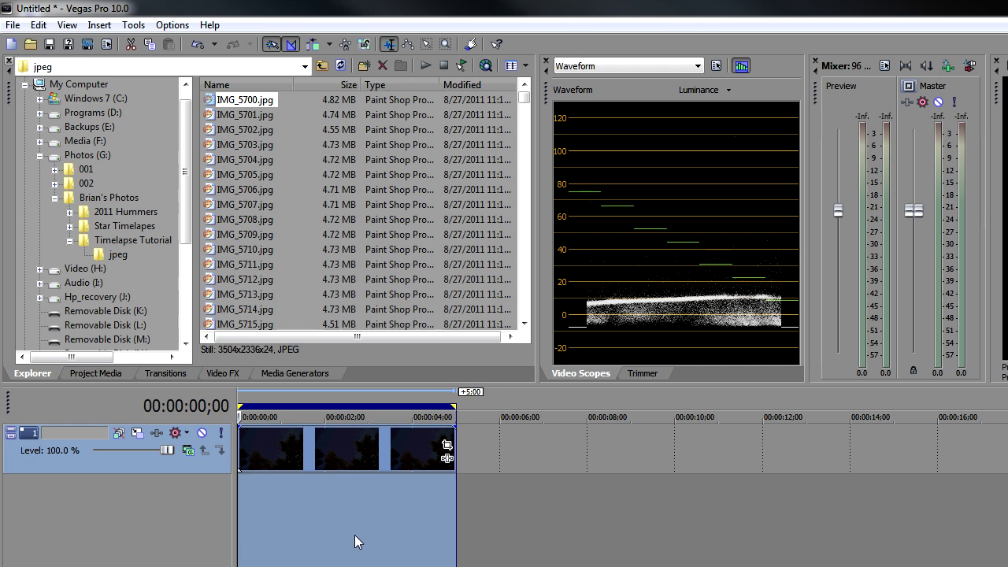
right_click(149, 465)
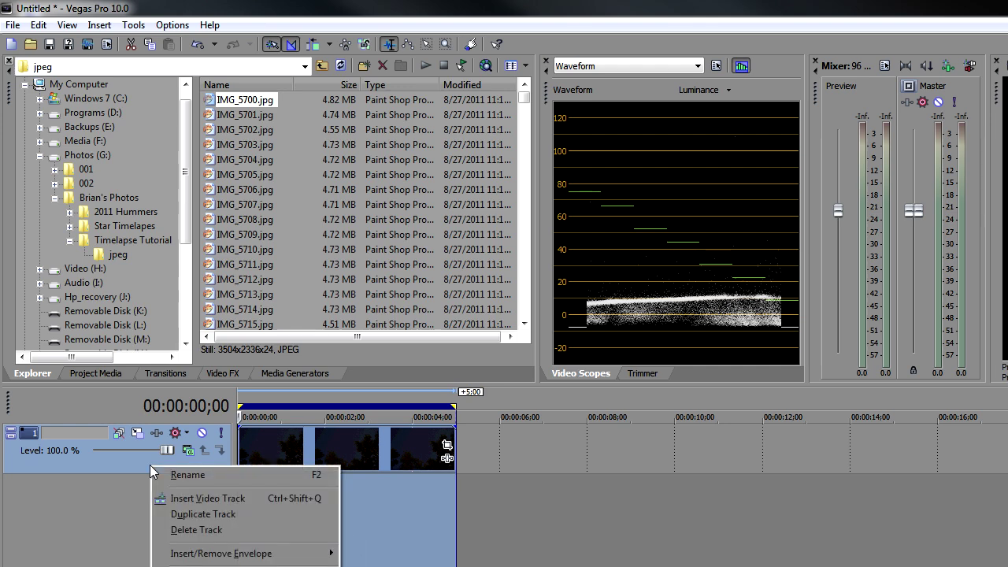
Step: Delete the test track and set the New still image length preference to 0.02 seconds
click(183, 531)
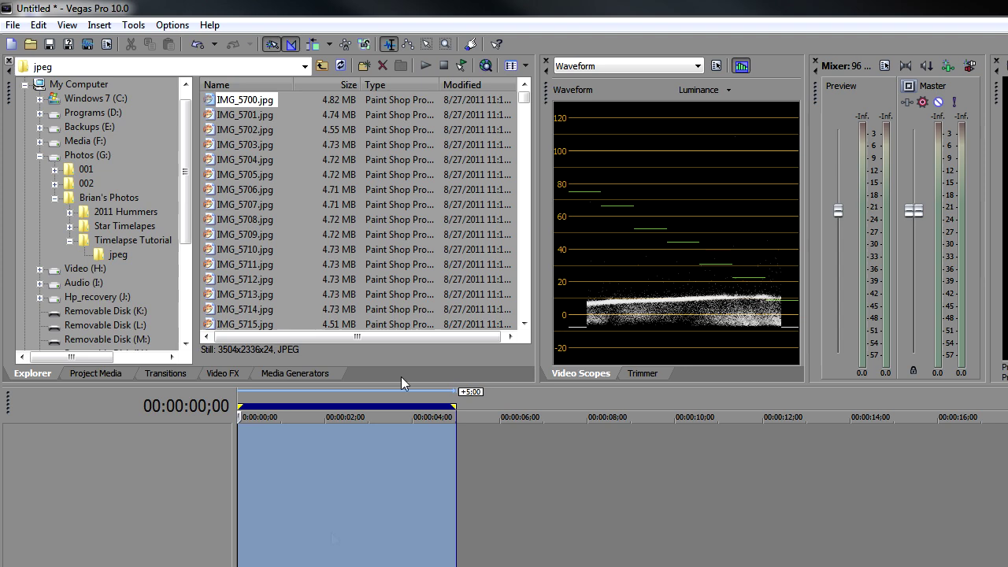
click(173, 25)
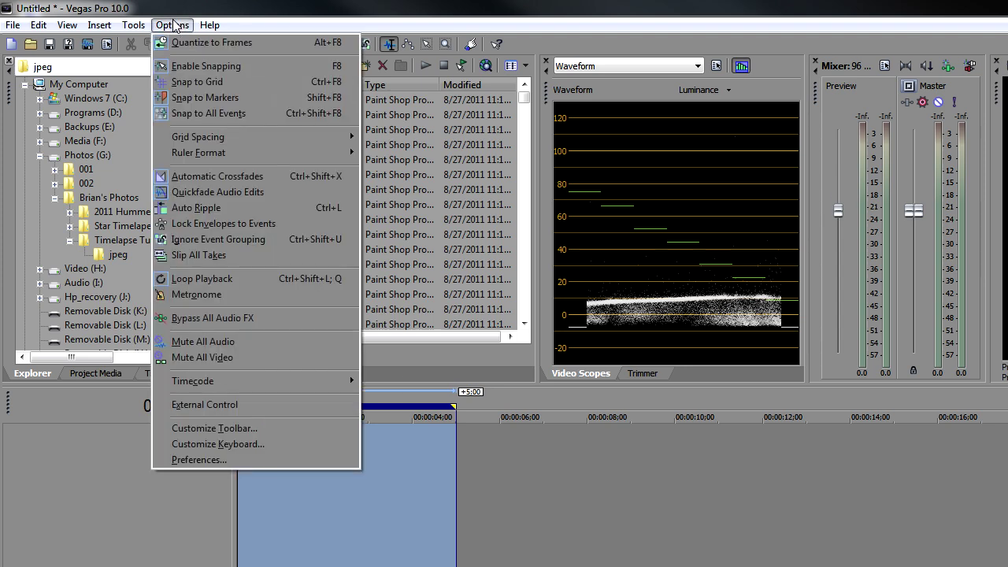
click(207, 461)
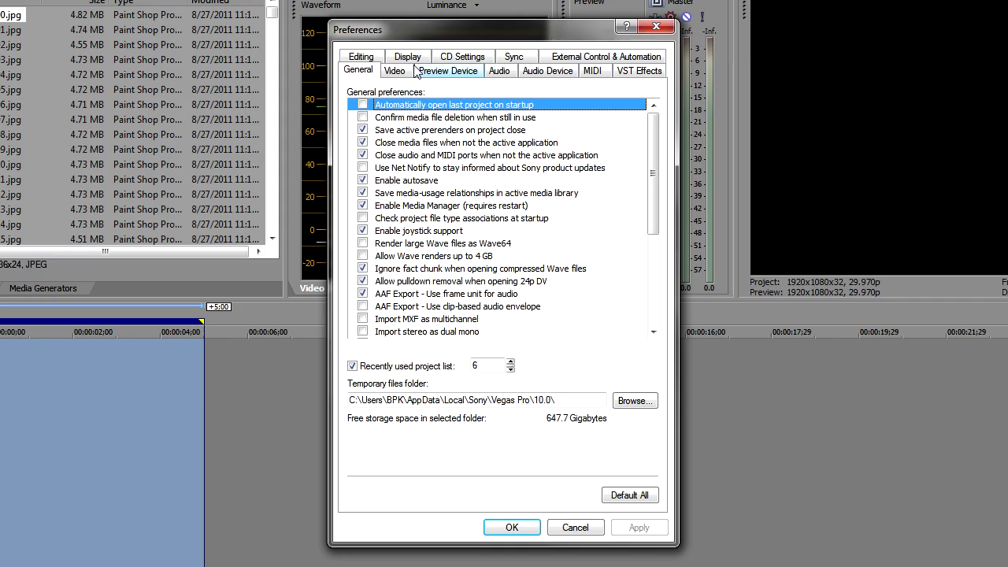
click(361, 52)
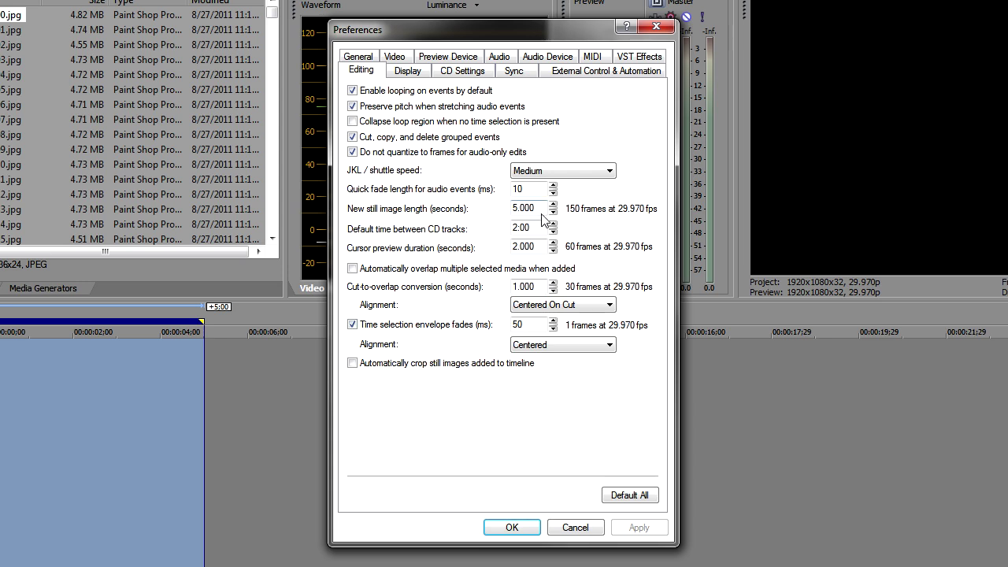
drag(538, 211, 455, 206)
text(0.02)
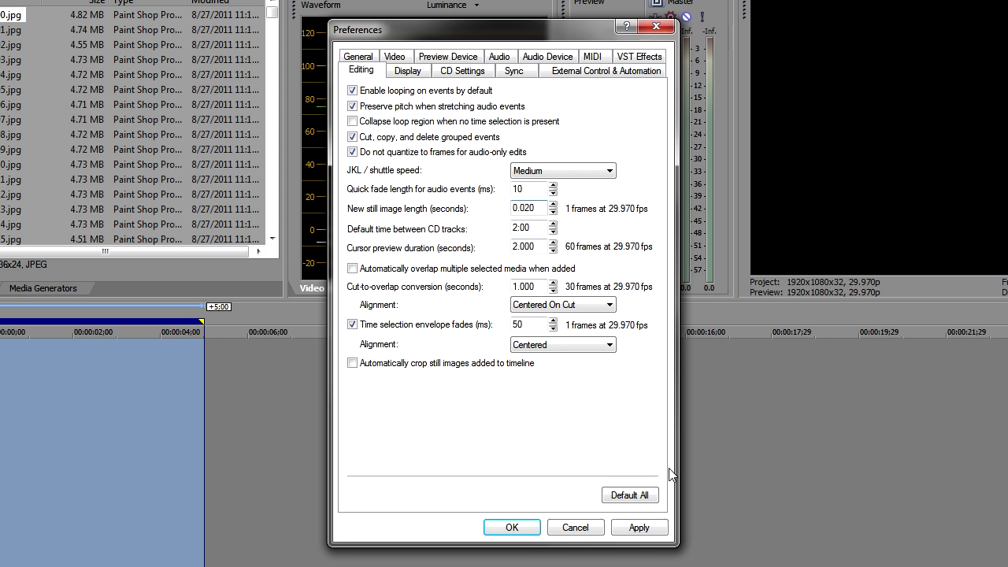
click(639, 527)
click(516, 528)
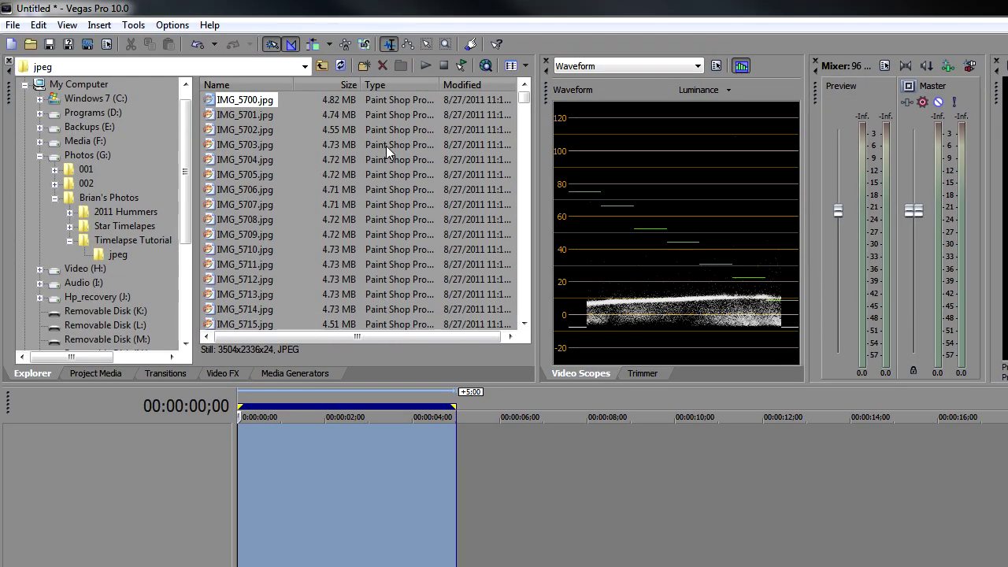
drag(523, 98, 526, 313)
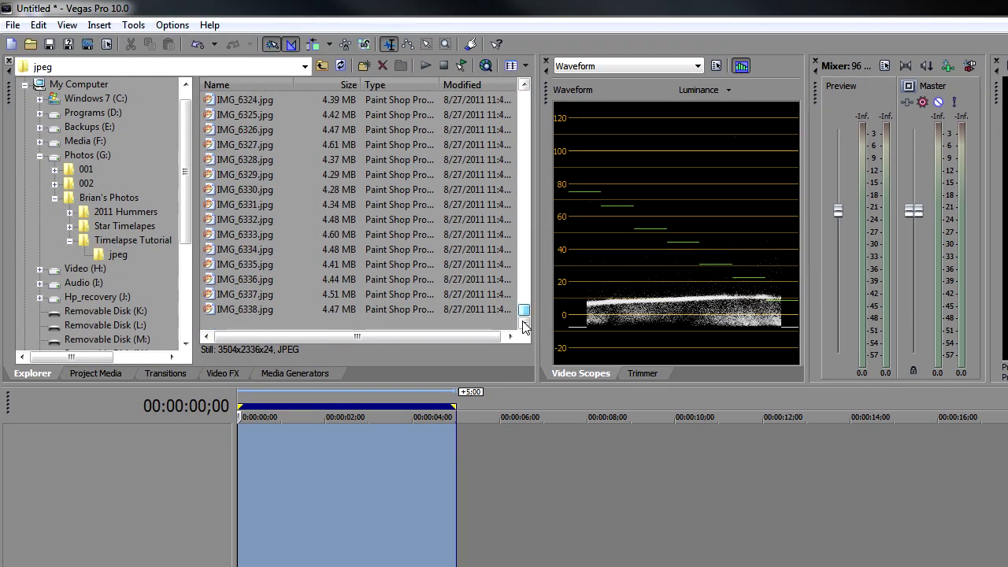
Step: Add every JPEG in the jpeg folder to the timeline as one-frame stills
key(ctrl+a)
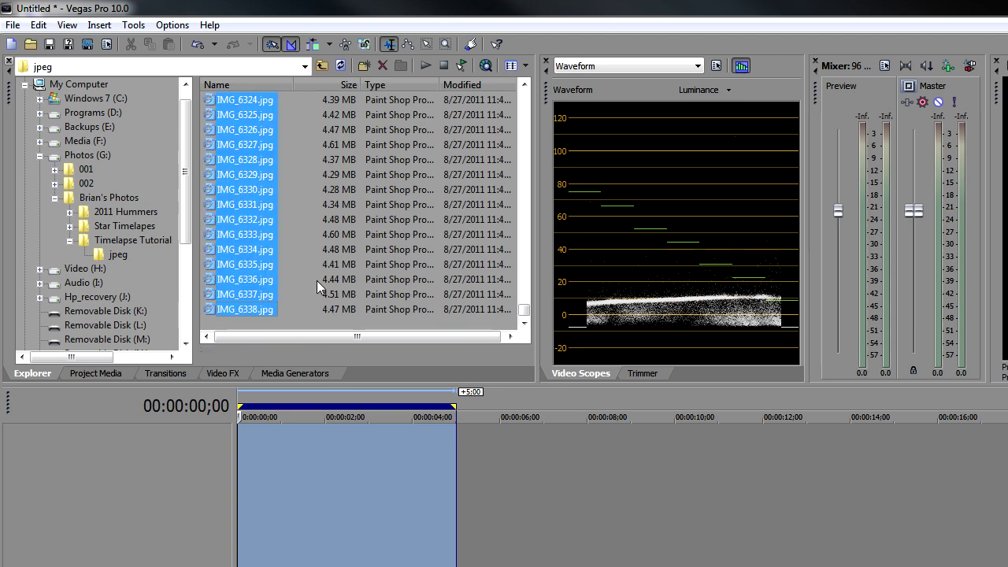
drag(356, 556, 126, 519)
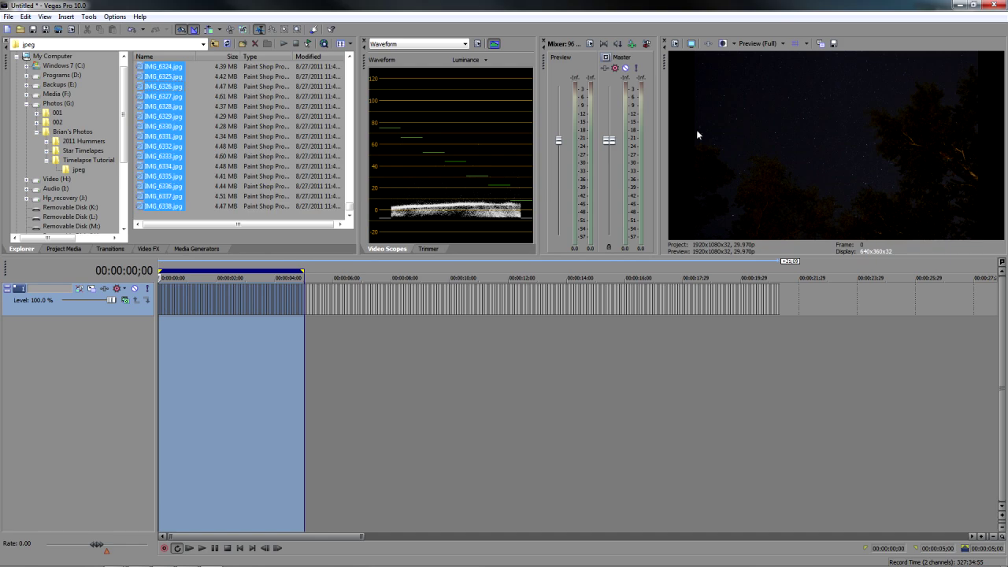
Step: Match the project video settings to IMG_5700.jpg (3504x2336, 29.970 fps) and apply them
click(675, 44)
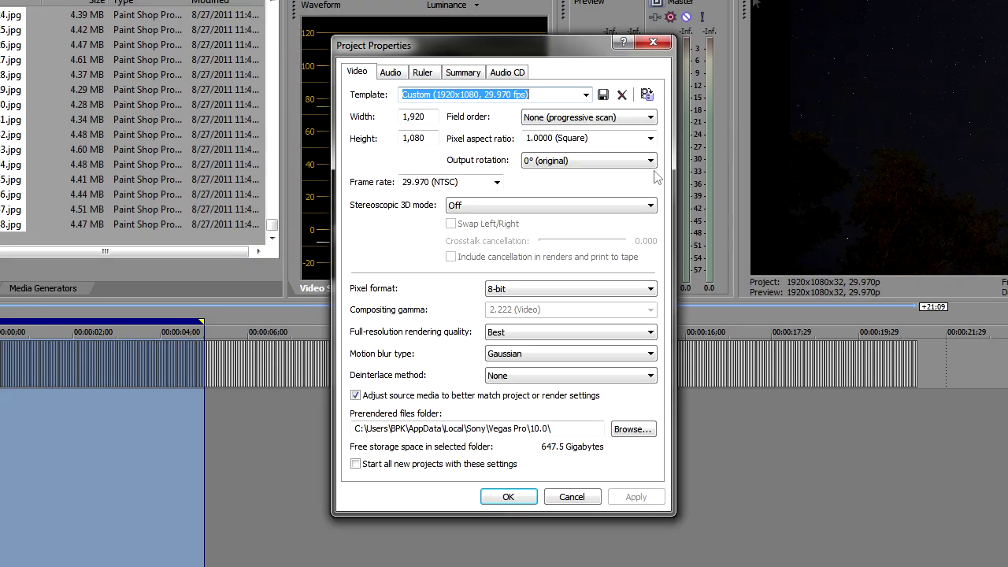
click(648, 95)
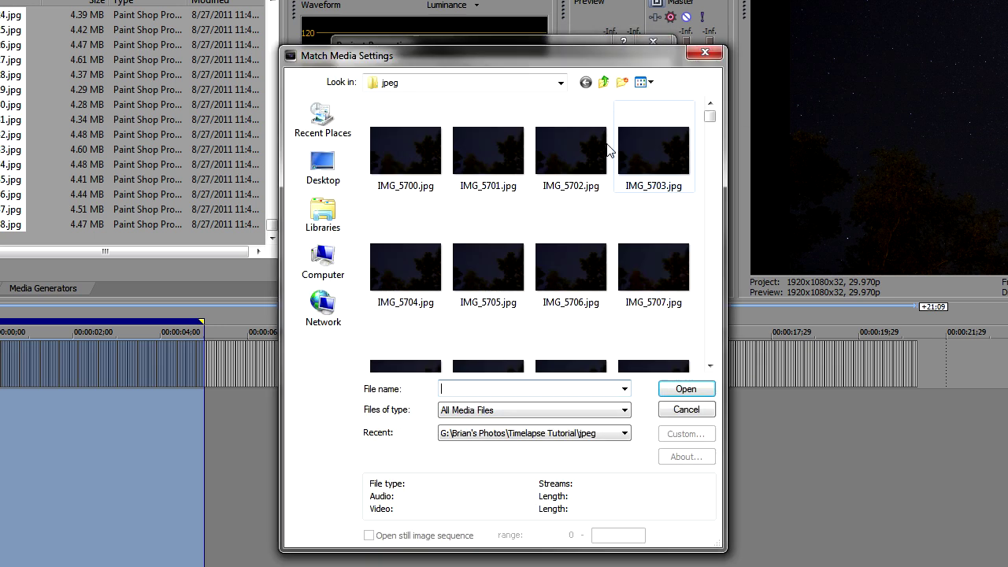
double_click(406, 164)
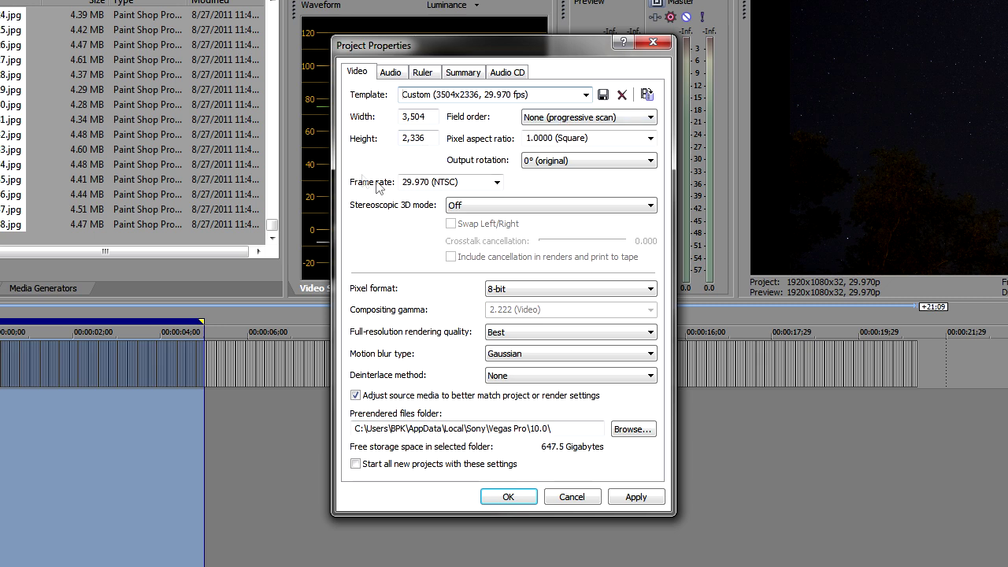
click(643, 497)
click(506, 498)
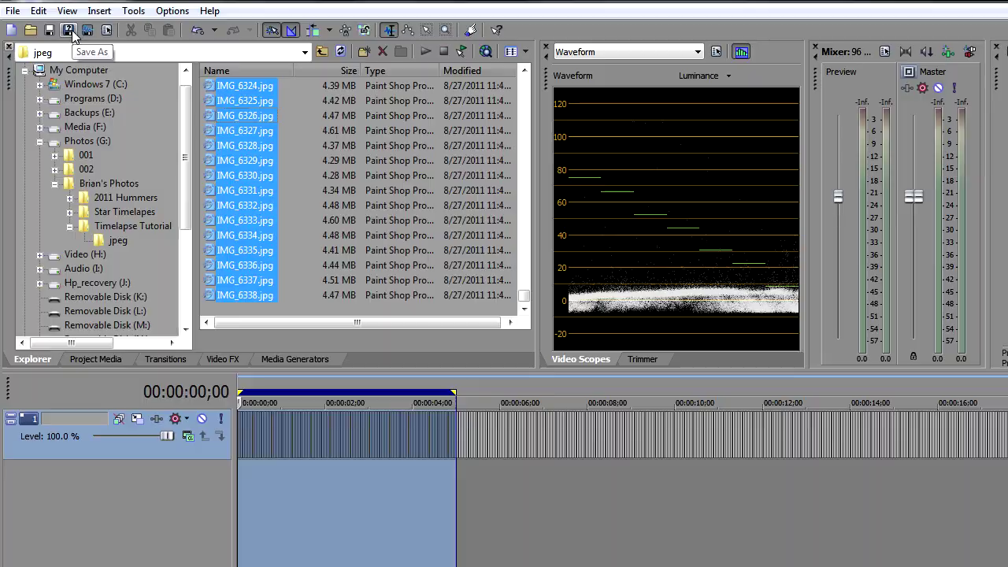
Step: Save the project as 'timelapse tutorial' in the Timelapse Tutorial folder
click(70, 30)
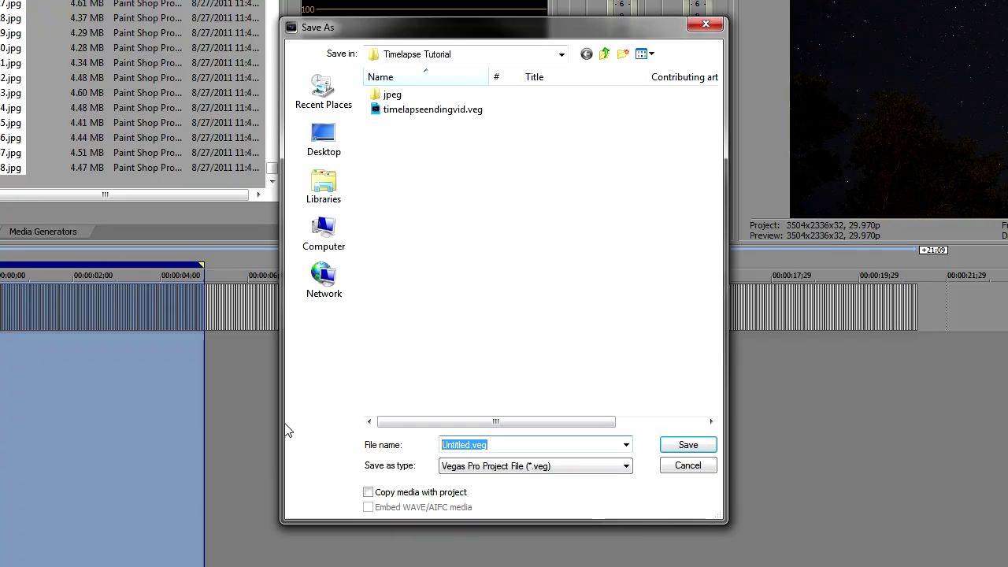
text(time)
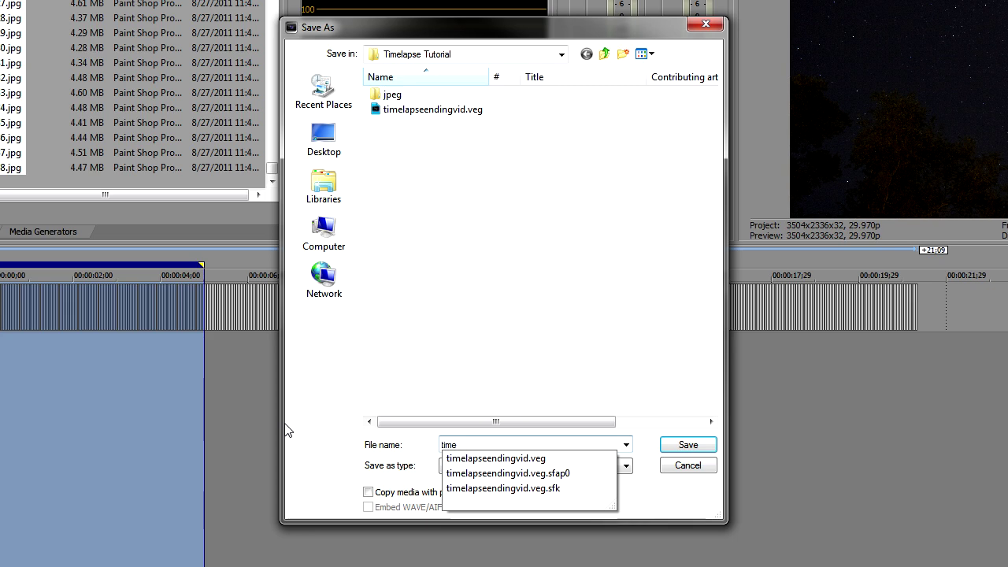
text(lapse )
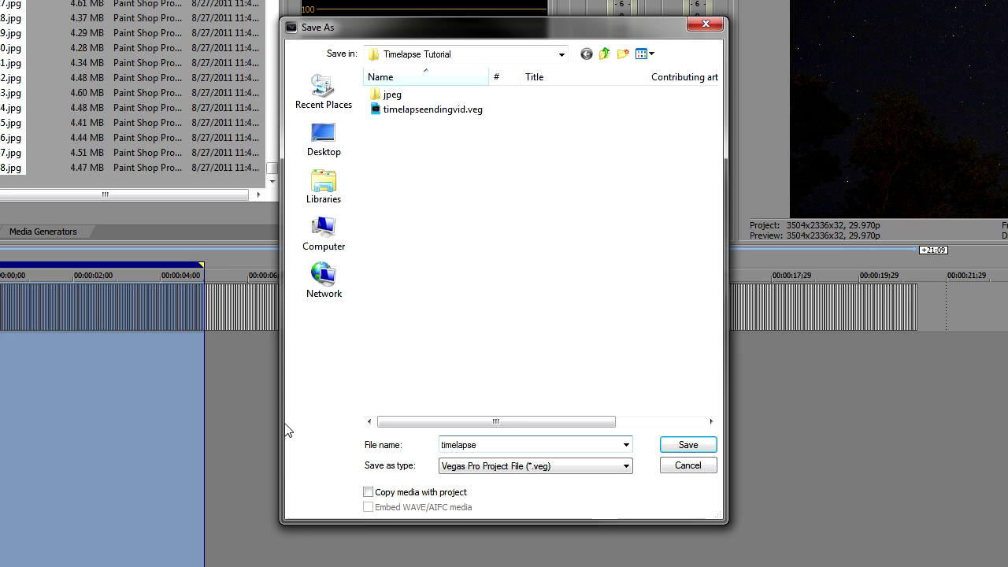
text(tutorial)
click(689, 446)
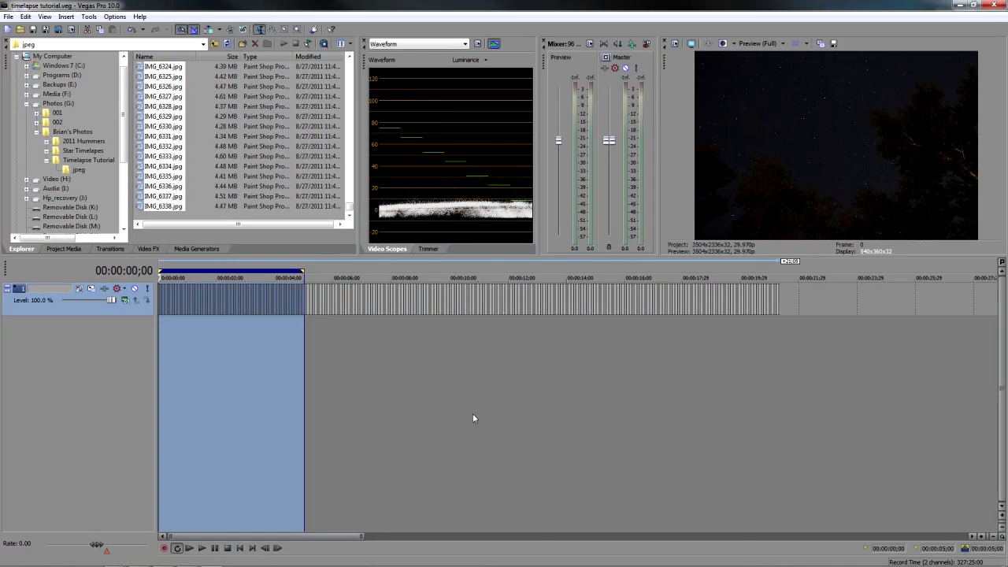
Step: Start a new empty project and refresh the Timelapse Tutorial folder to list timelapse tutorial.veg
click(8, 29)
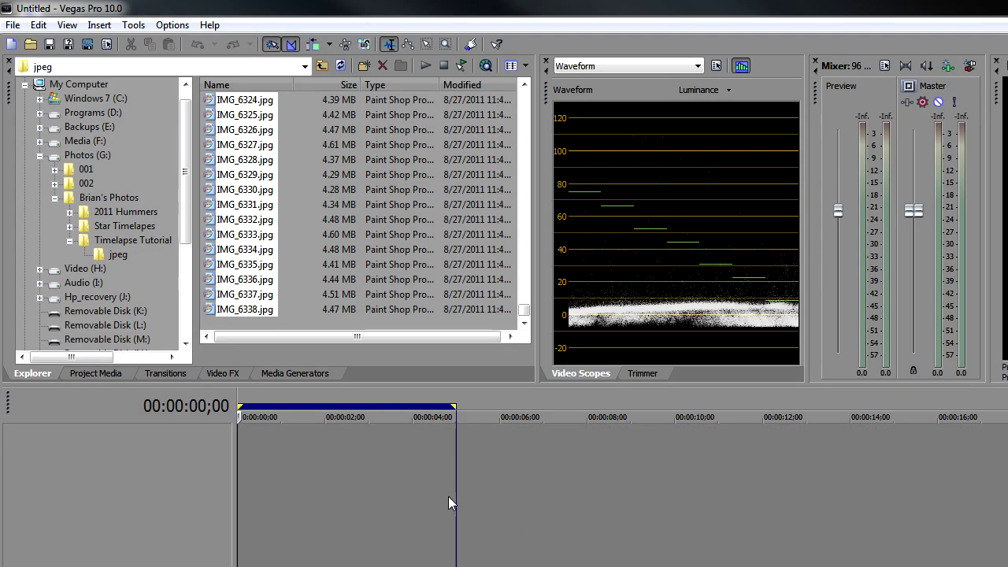
click(113, 241)
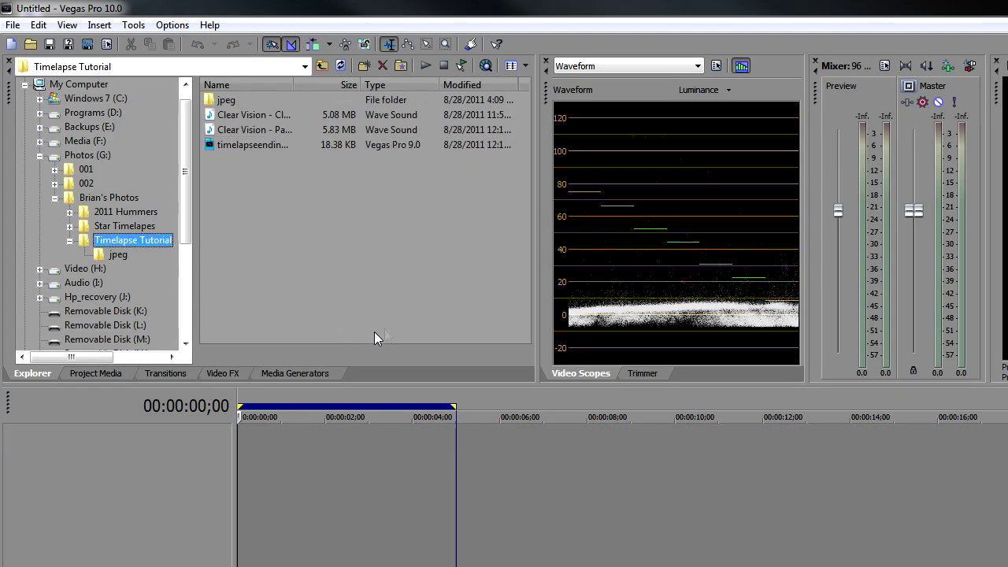
right_click(268, 223)
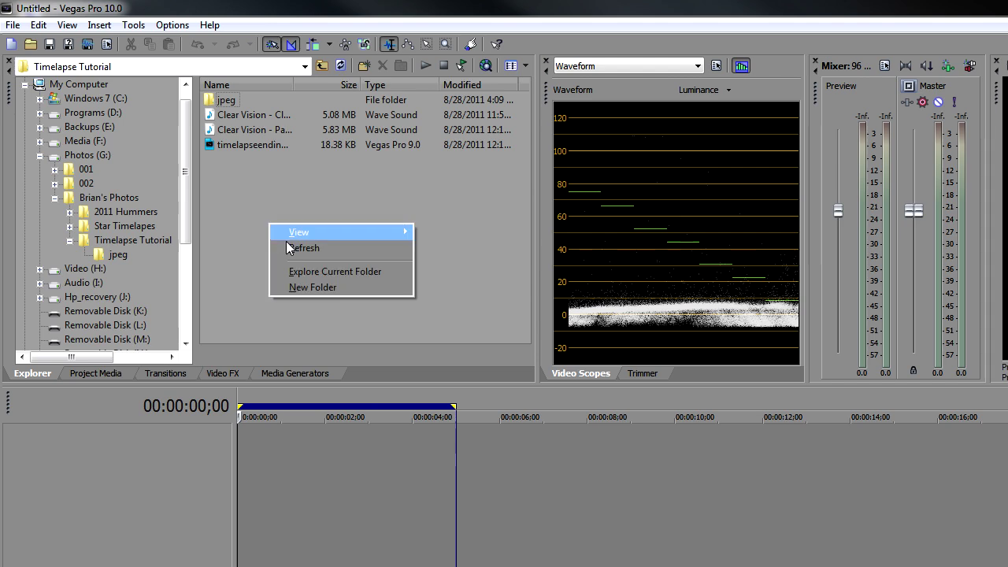
click(294, 247)
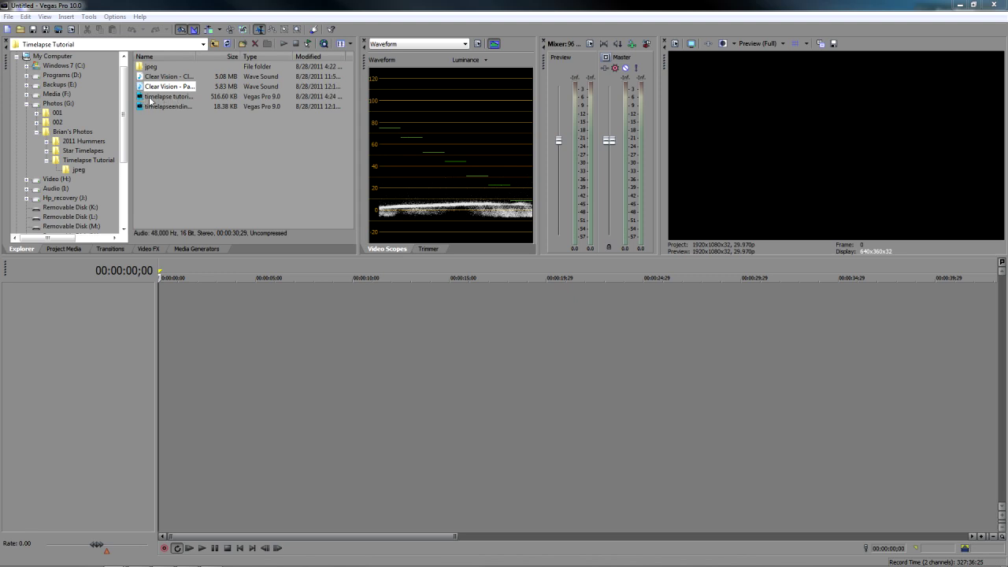
Step: Open timelapse tutorial.veg from the Explorer and zoom the timeline in and out around nine seconds
click(150, 101)
double_click(150, 101)
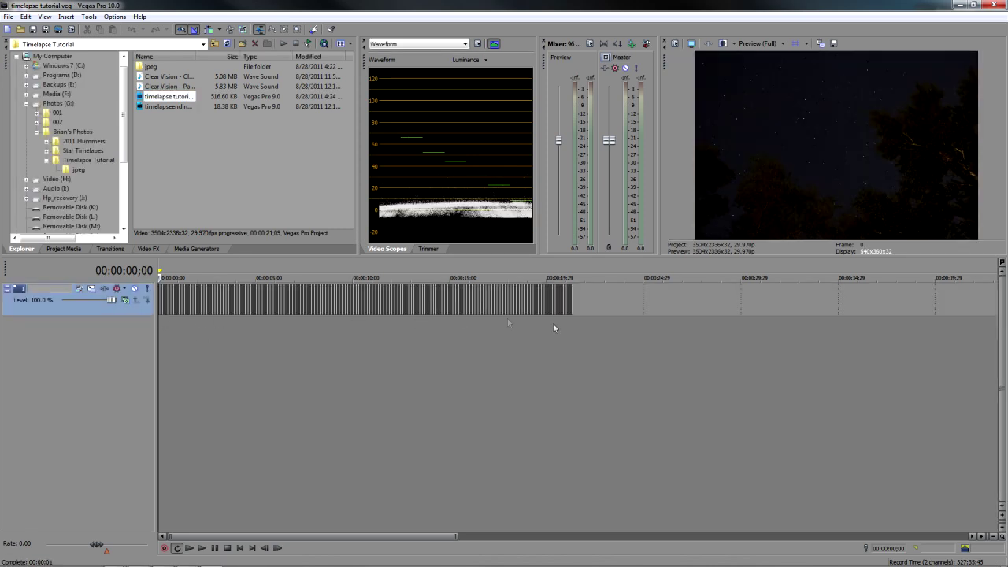
click(337, 331)
scroll(328, 333, up, 5)
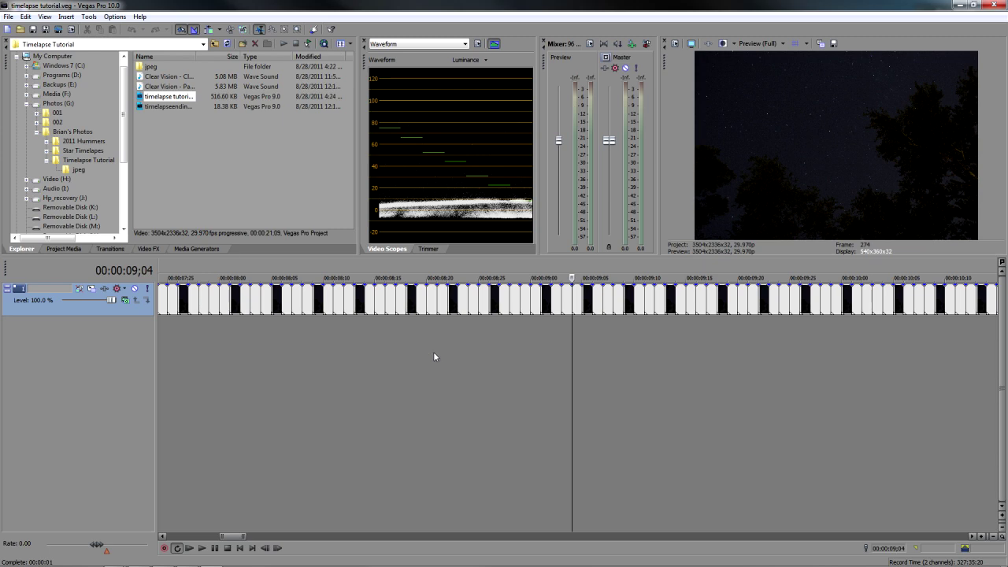
scroll(433, 352, down, 3)
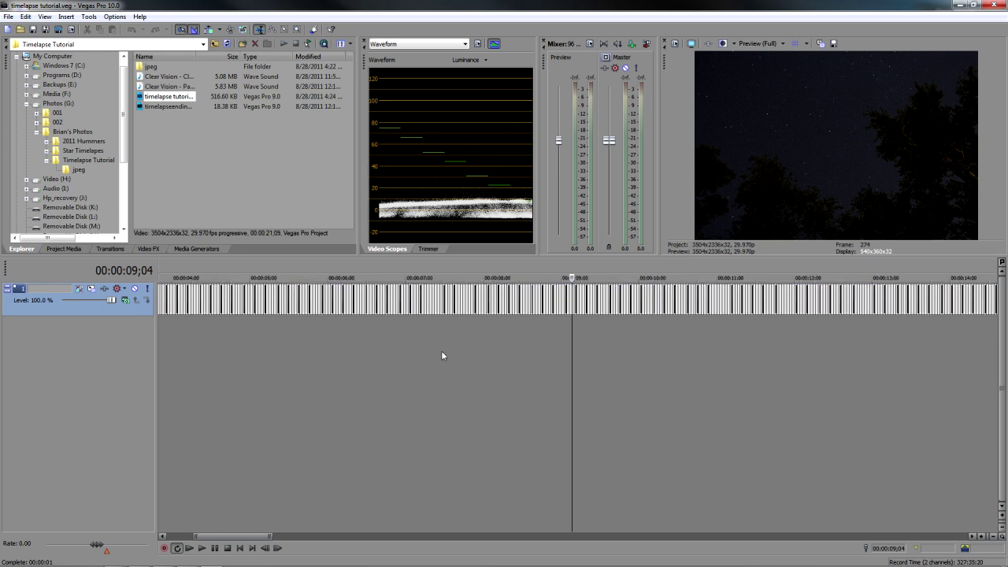
Step: In a new empty project, drag timelapse tutorial.veg onto the video track as one 21-second event
click(8, 29)
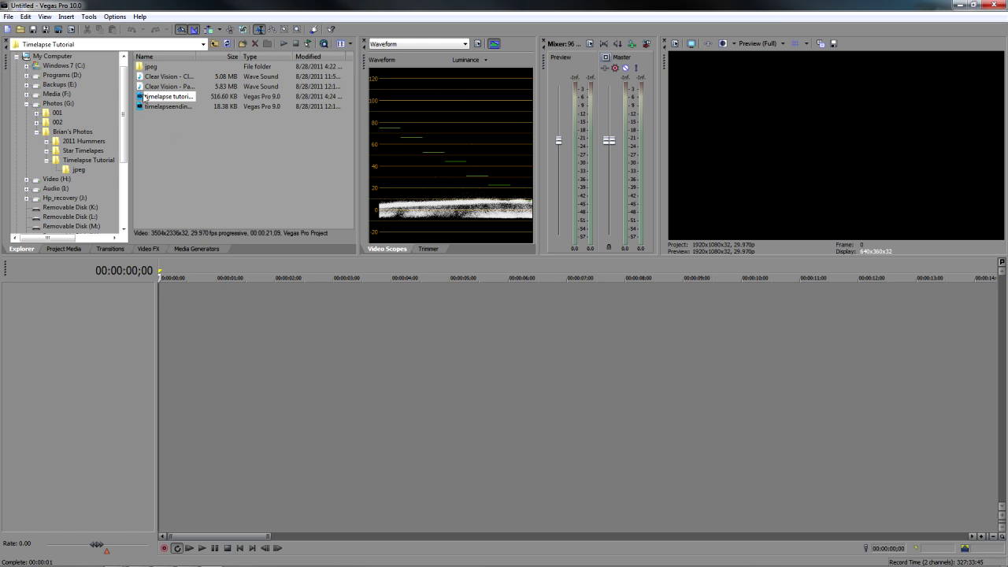
drag(141, 96, 202, 365)
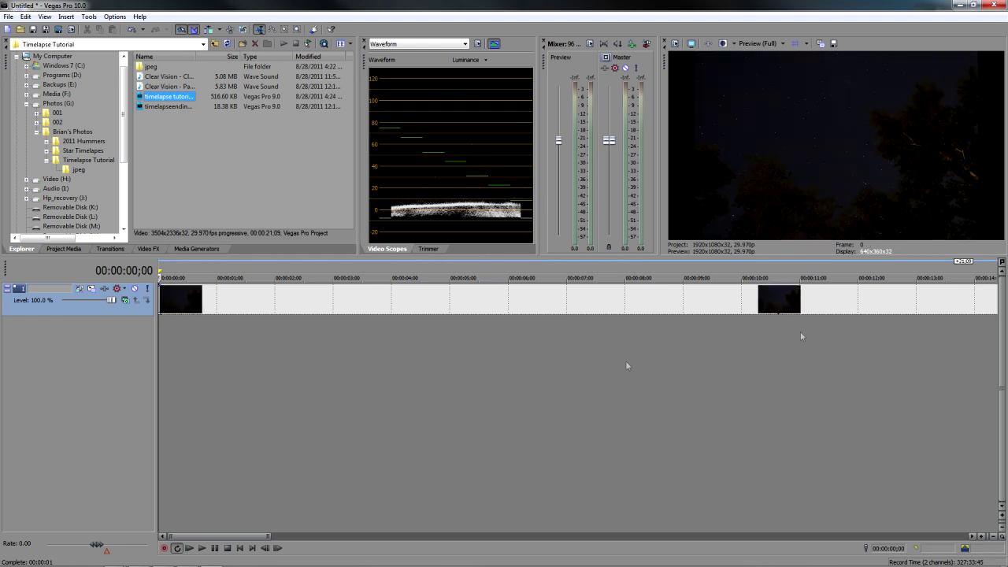
click(410, 367)
scroll(410, 368, down, 4)
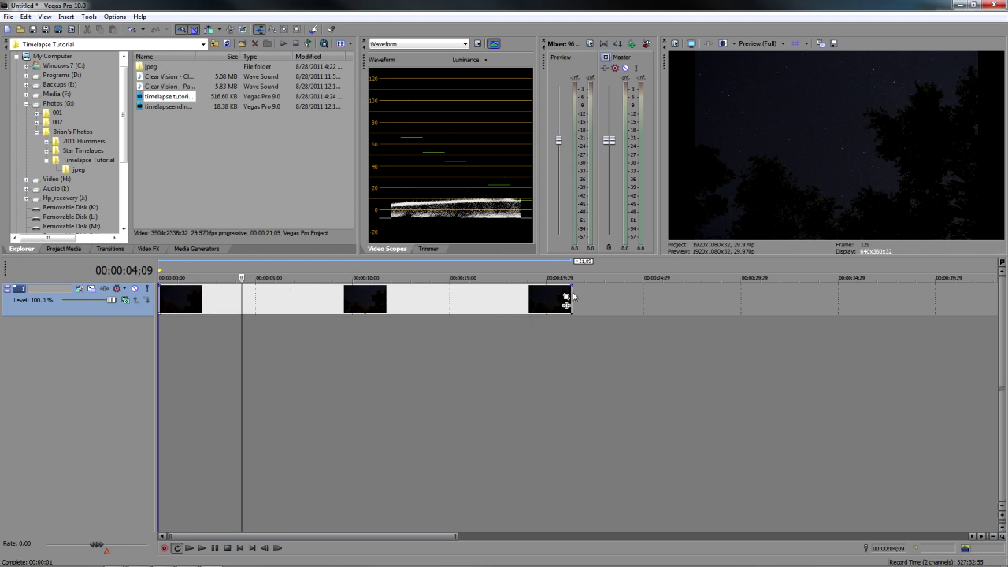
mouse_move(572, 296)
mouse_down()
mouse_move(644, 298)
mouse_move(529, 298)
mouse_move(585, 298)
mouse_up()
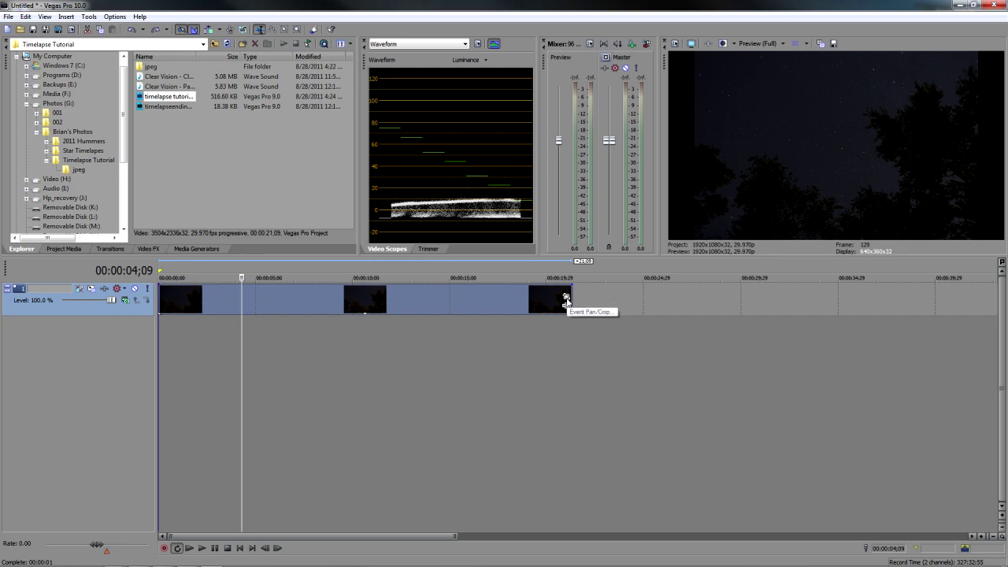
Step: Open the event's Pan/Crop window and apply the 16:9 crop preset
click(565, 299)
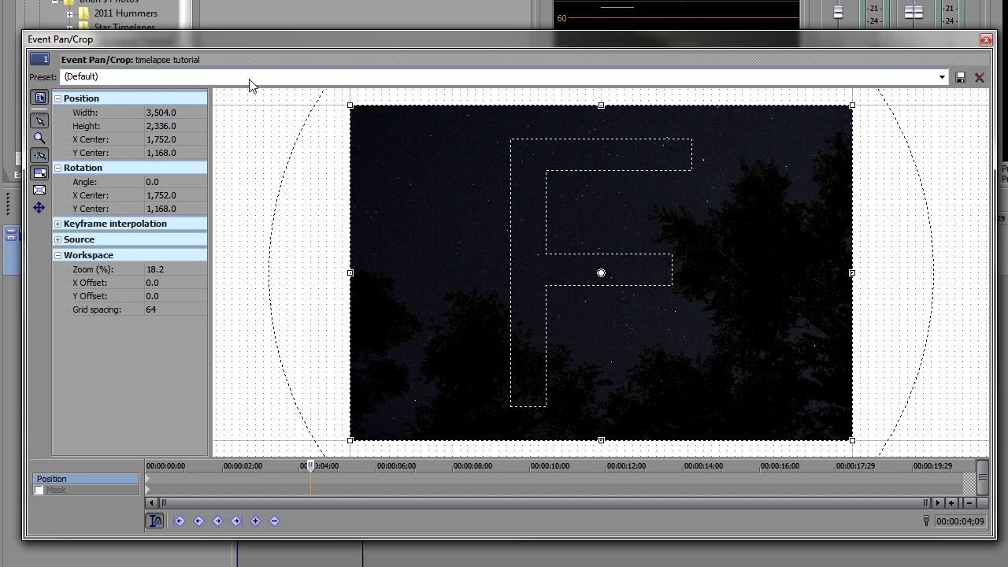
click(941, 77)
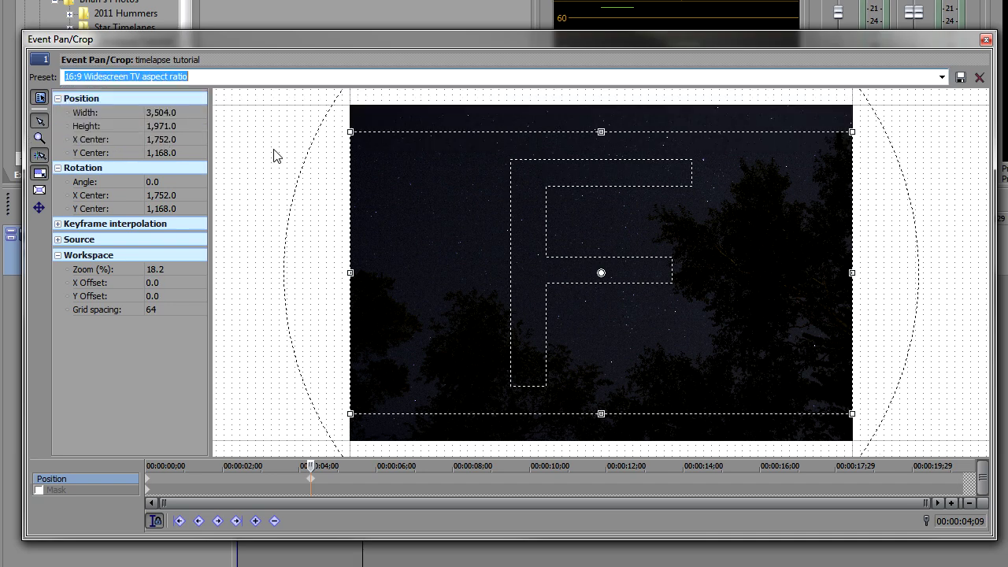
click(128, 124)
Step: Delete the misplaced Position keyframe and return to the start of the clip
right_click(312, 480)
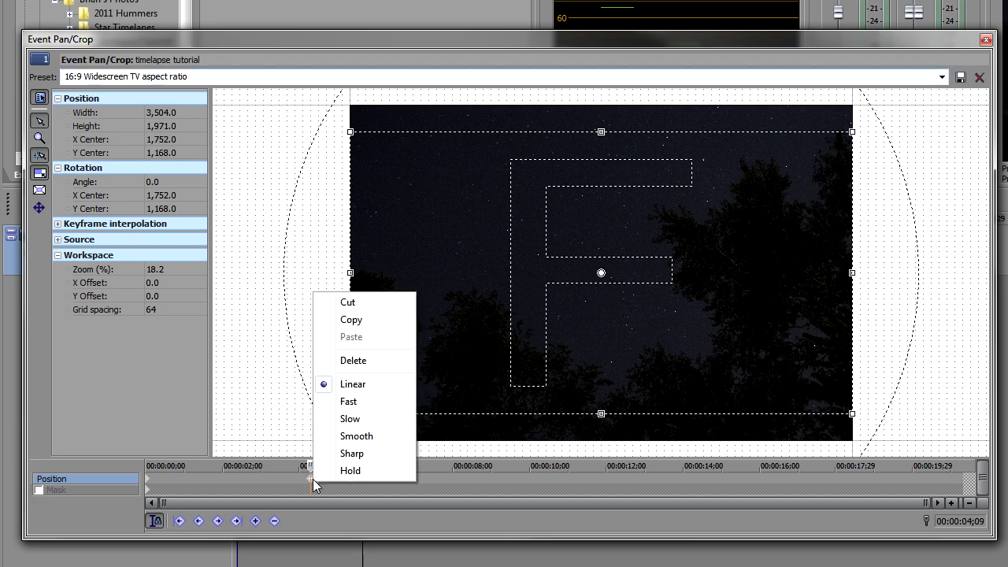
click(326, 358)
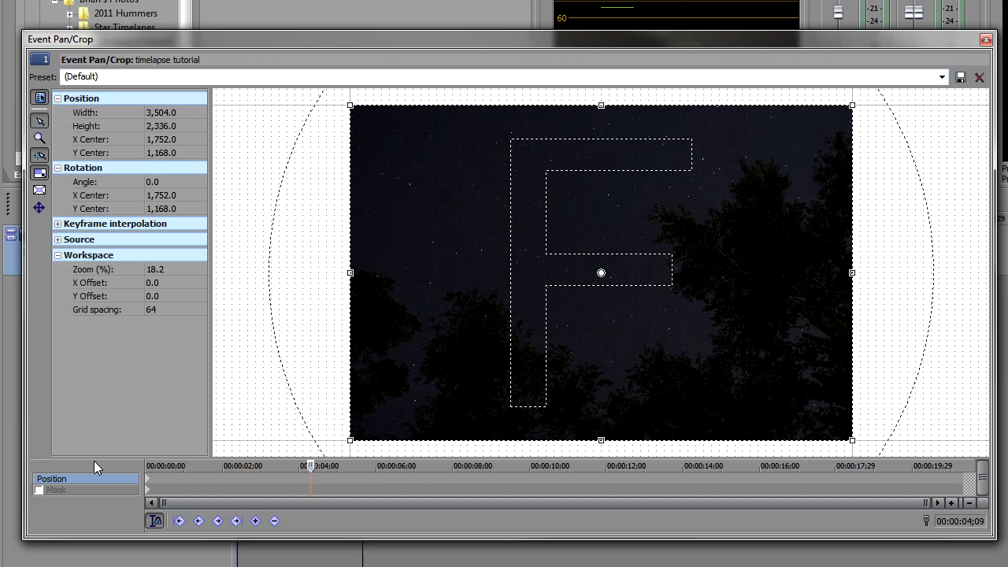
key(Home)
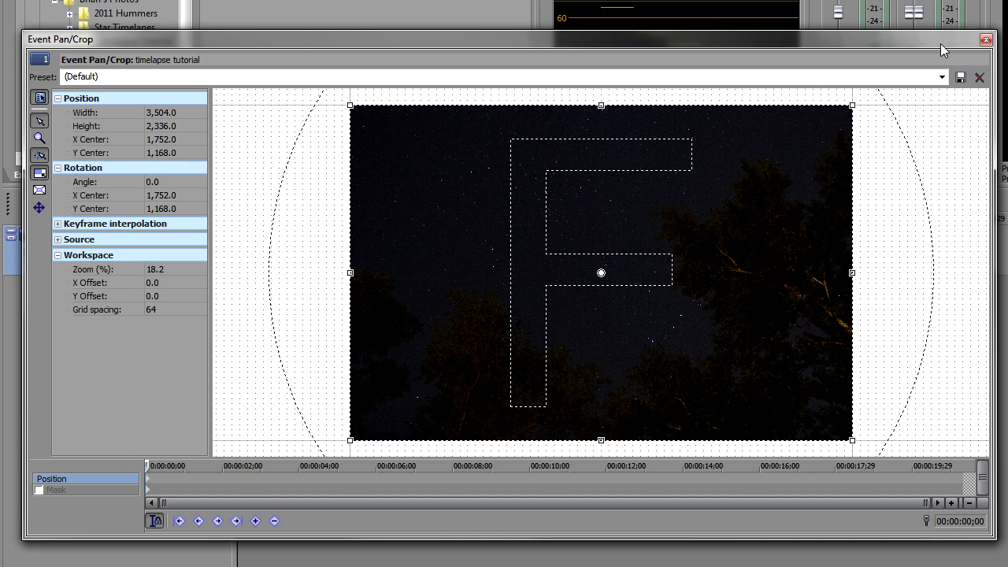
Step: Apply the 16:9 preset, set crop width 1280, and move the frame over the upper-left star sky
click(942, 76)
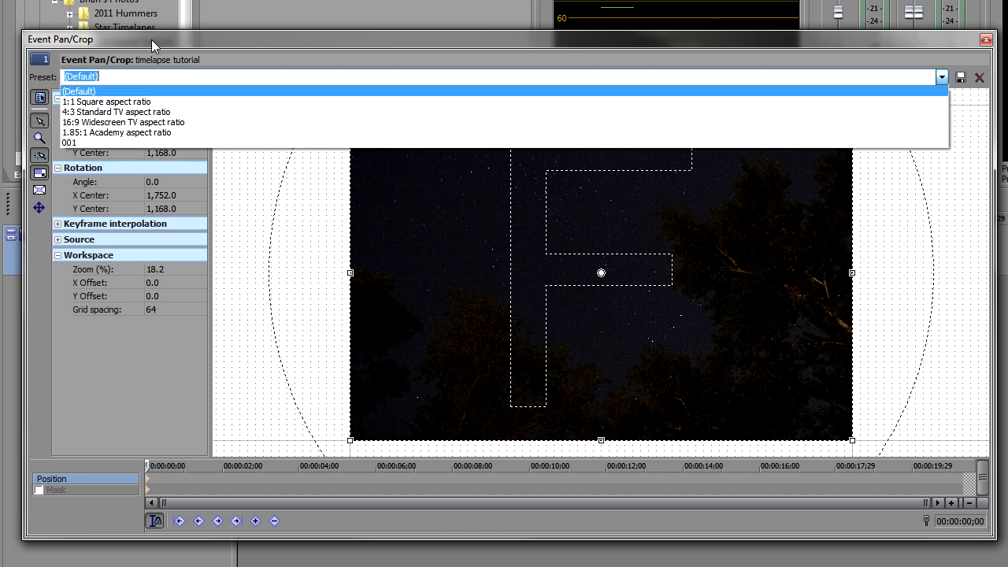
click(76, 123)
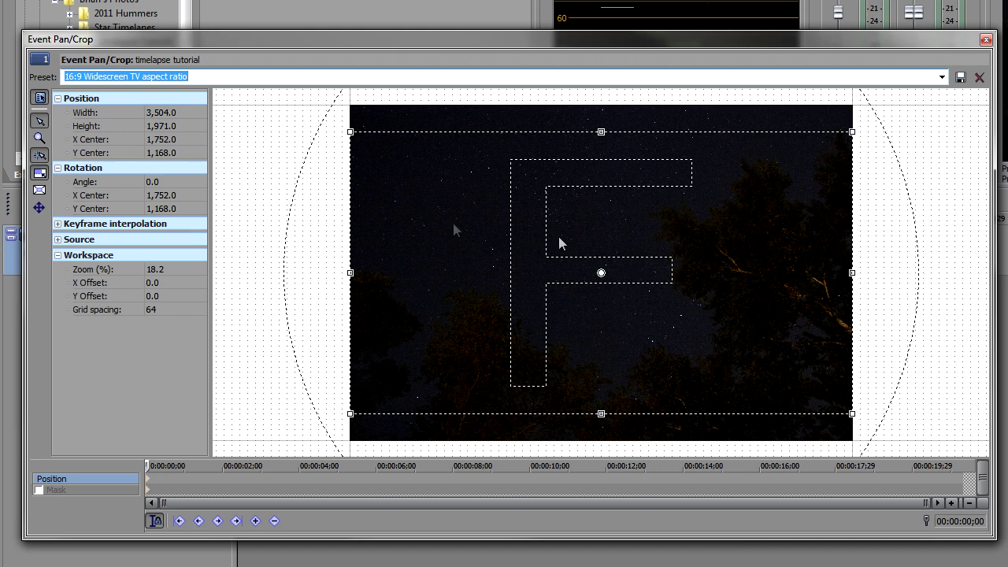
click(155, 114)
text(1280)
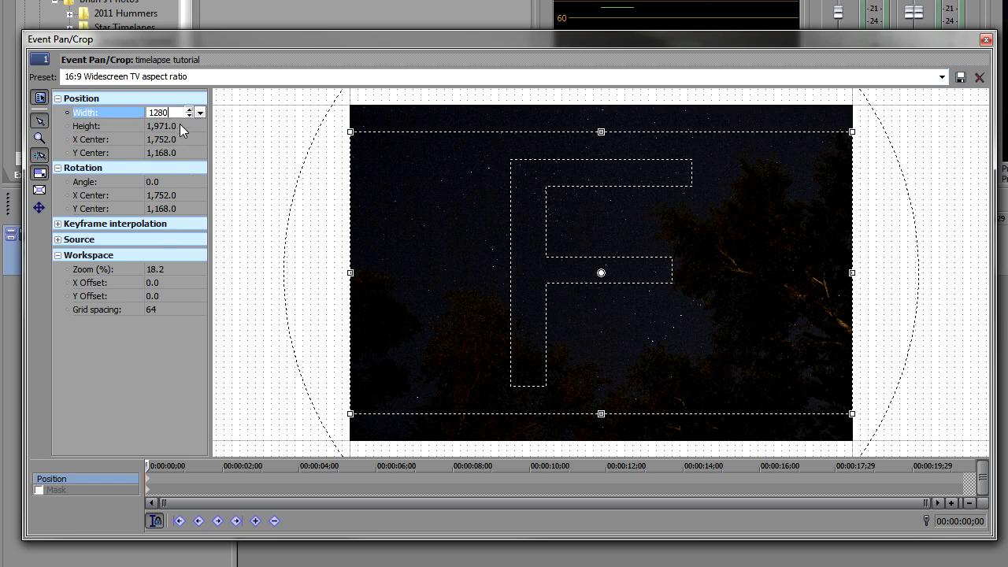
key(Tab)
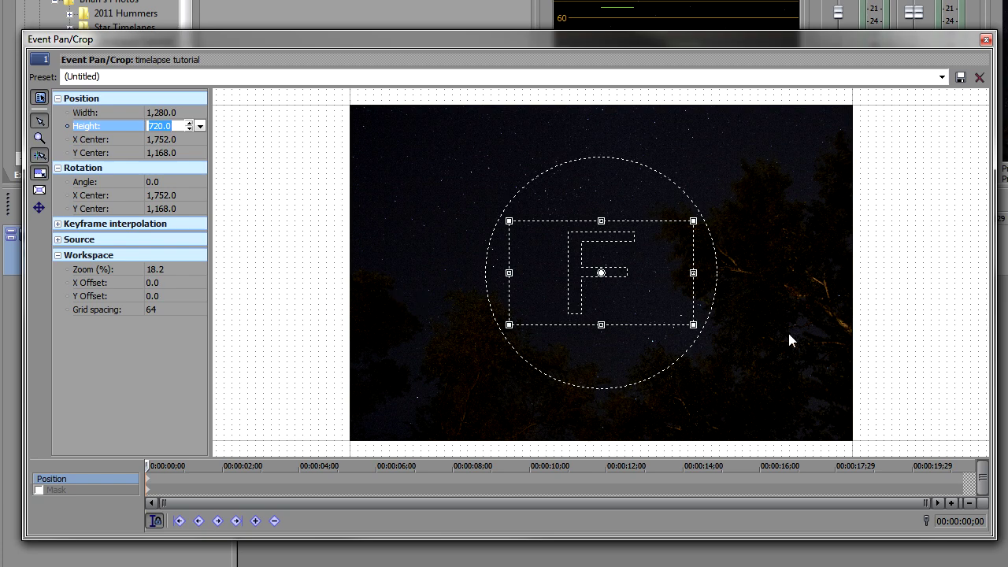
mouse_move(673, 307)
mouse_down()
mouse_move(517, 198)
mouse_move(754, 396)
mouse_up()
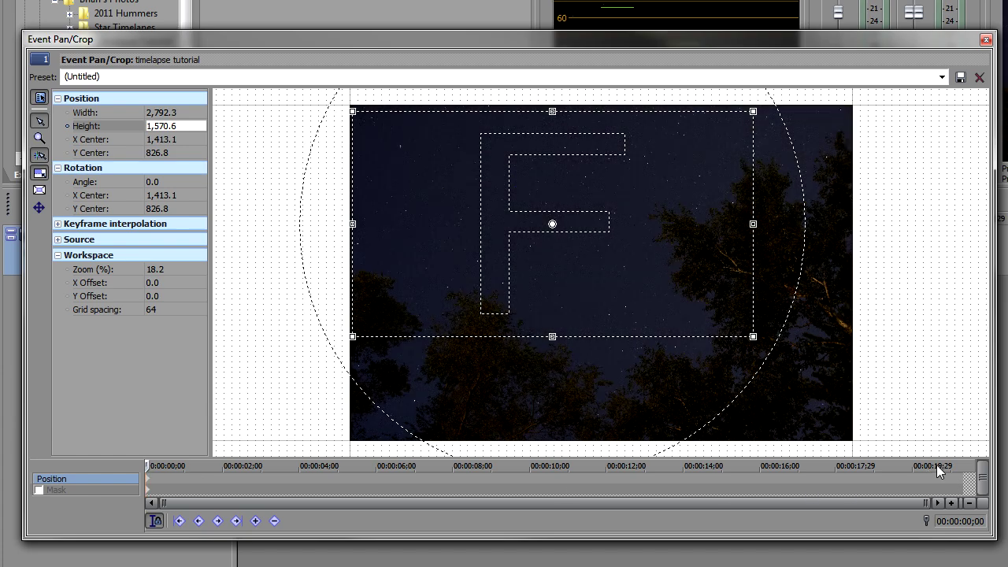
Step: At the clip's last frame, enlarge the crop frame to about 3,449 × 1,940
click(957, 470)
click(965, 466)
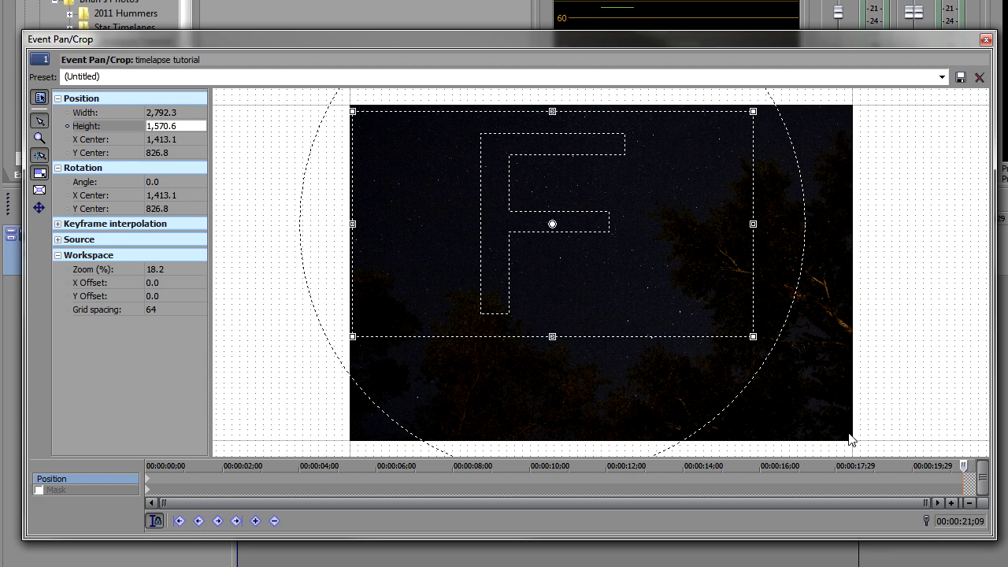
drag(753, 339, 848, 394)
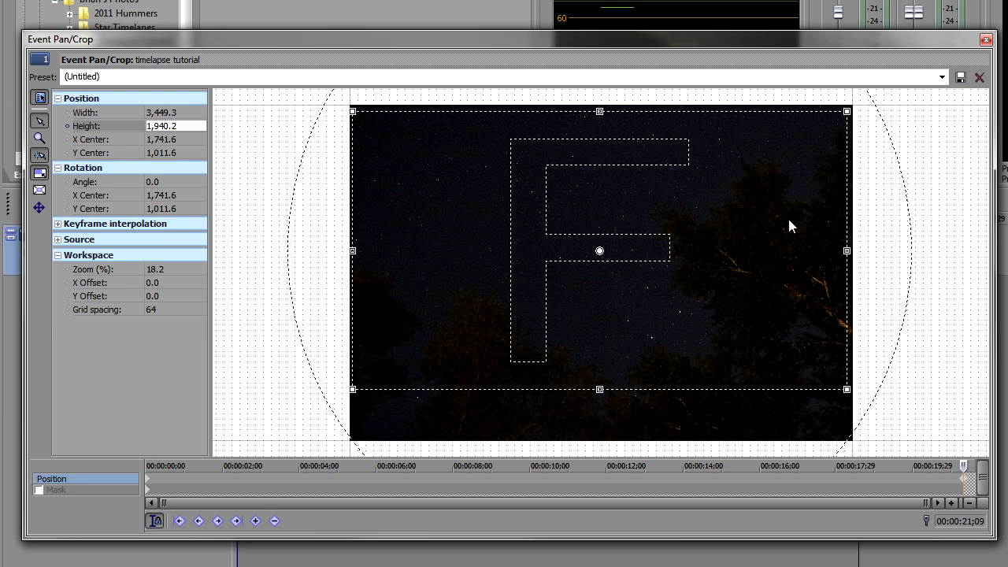
Step: Close the Pan/Crop window and play the project from the start to preview the zoom
click(987, 40)
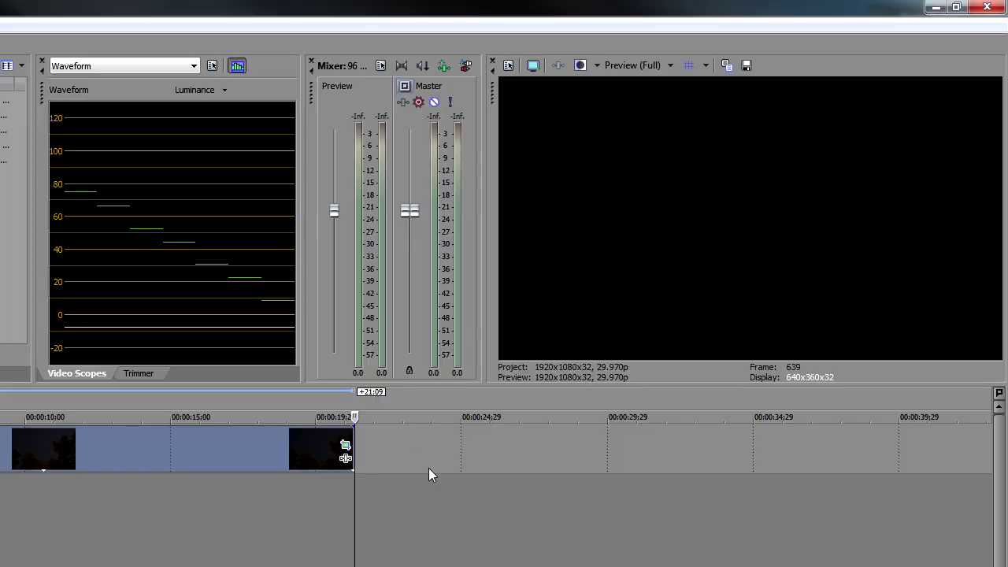
key(ctrl+Home)
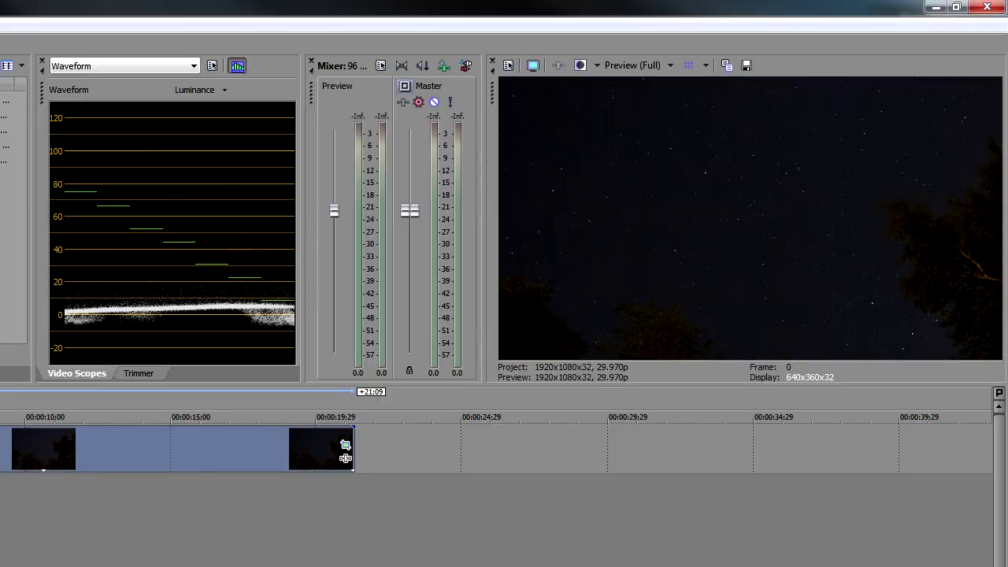
key(space)
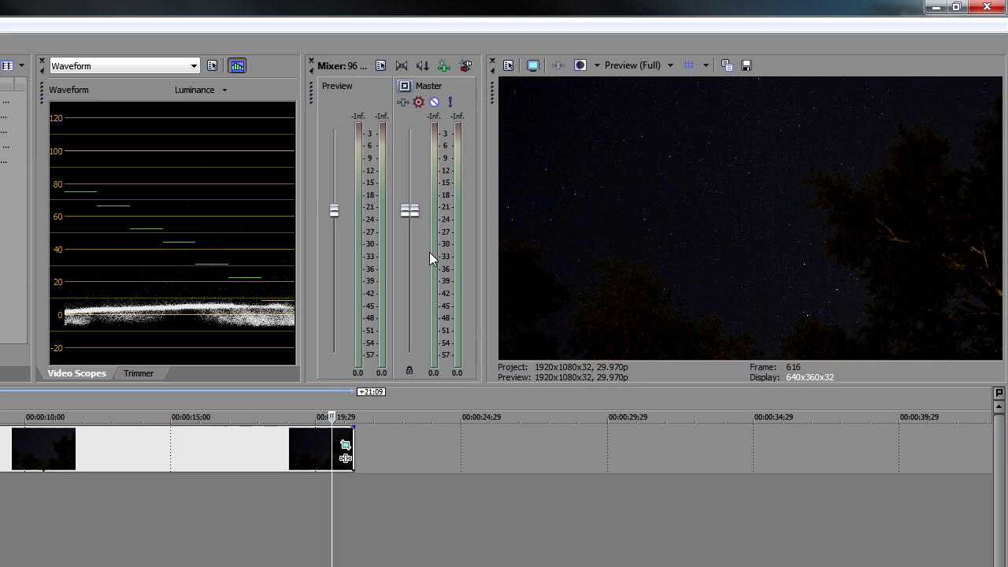
Step: Set Project Video Properties to the HDV 720-30p template (1280x720, 29.970 fps) and confirm
click(508, 66)
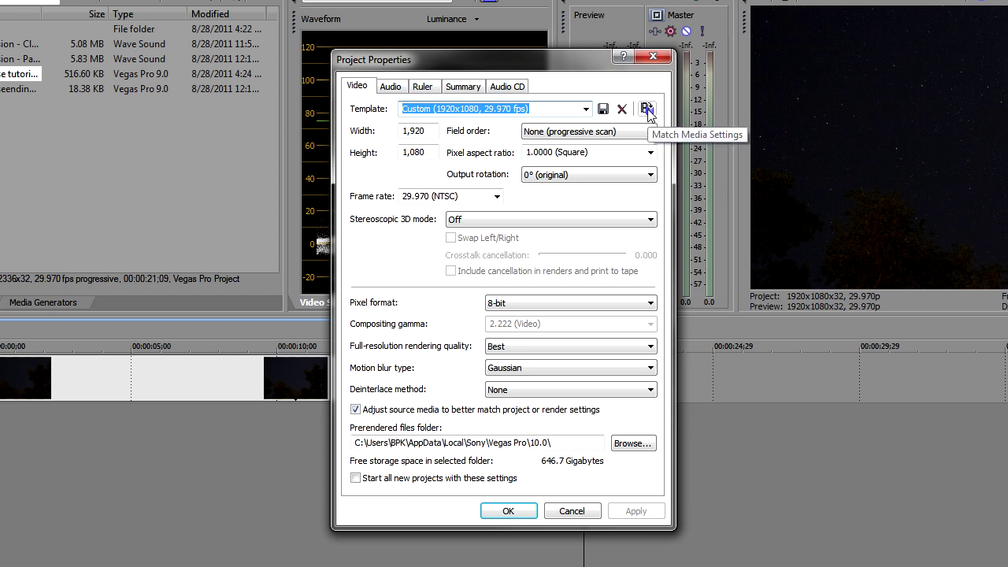
click(646, 109)
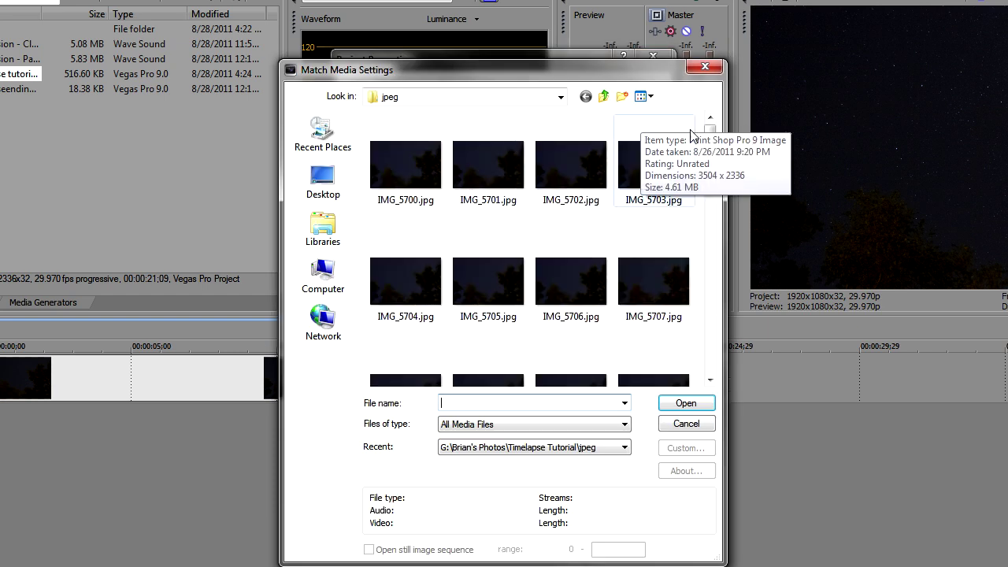
click(709, 424)
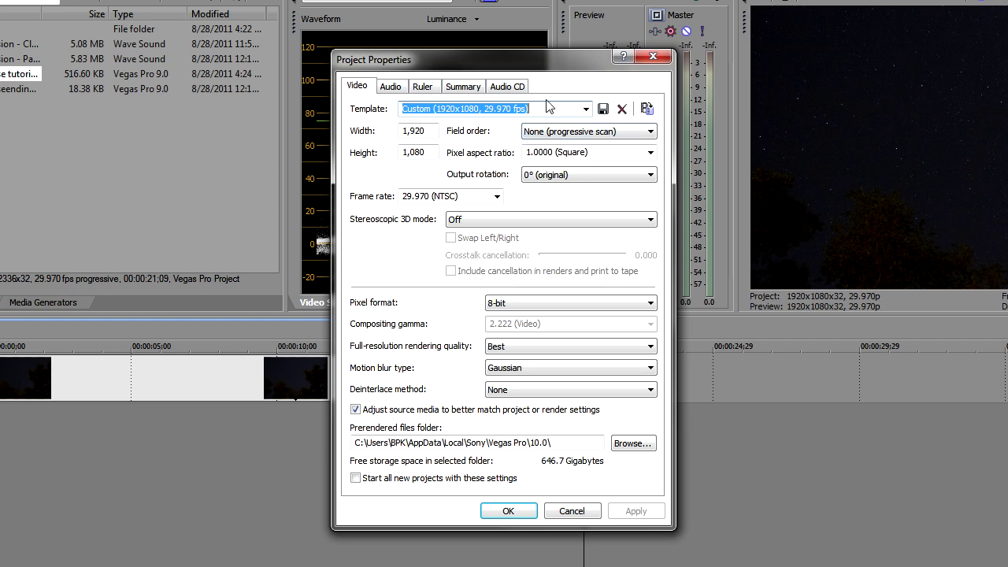
click(585, 110)
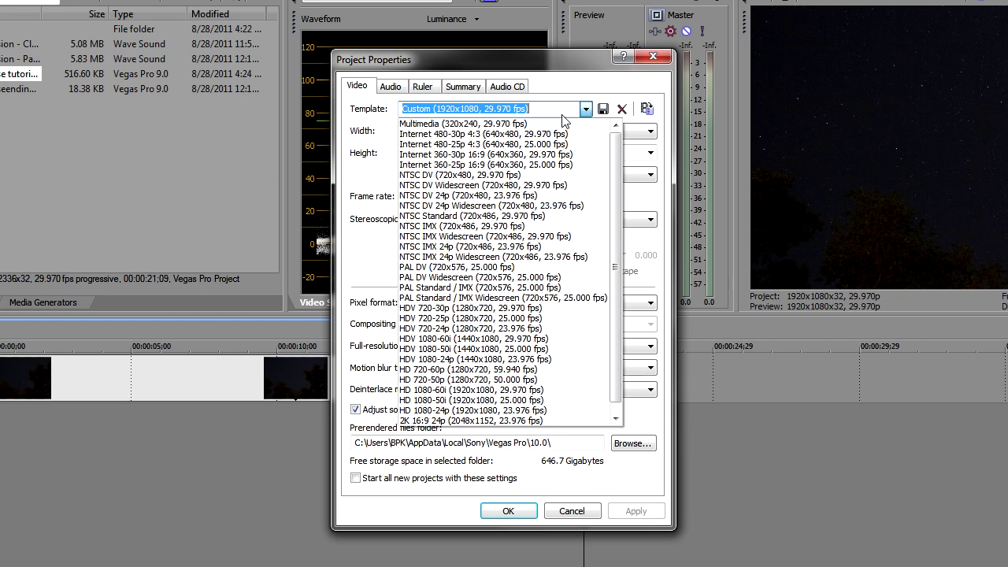
click(433, 308)
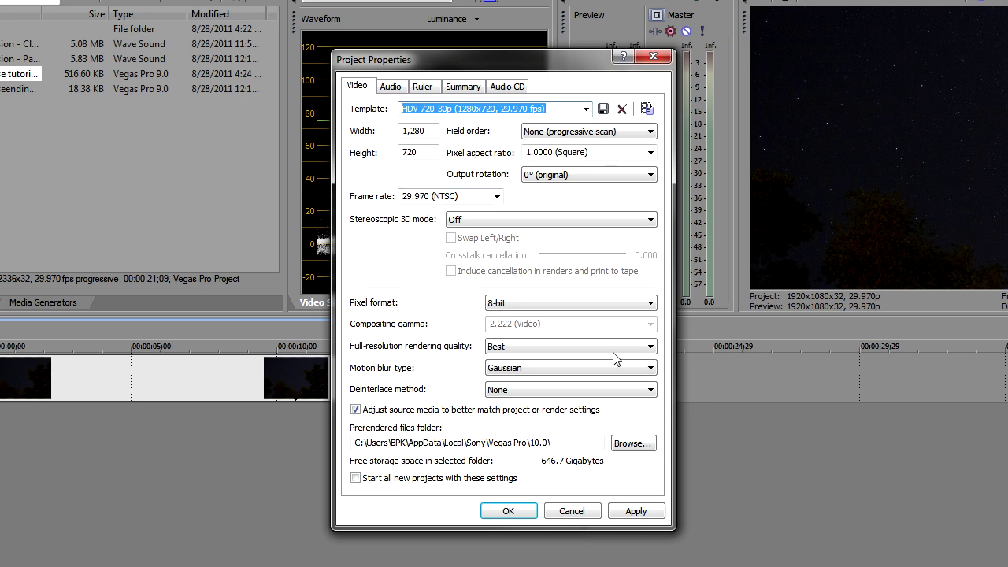
click(642, 514)
click(521, 512)
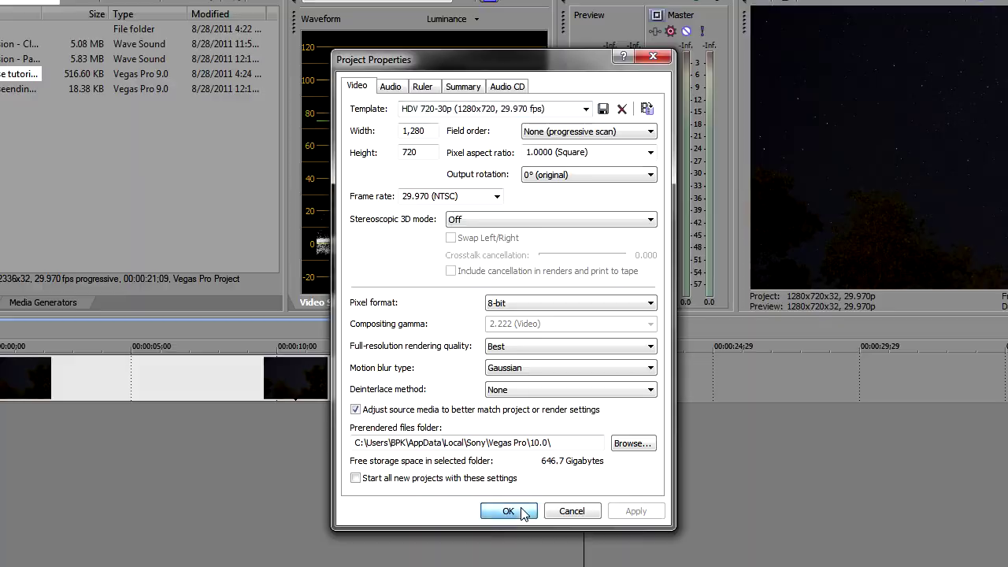
click(508, 511)
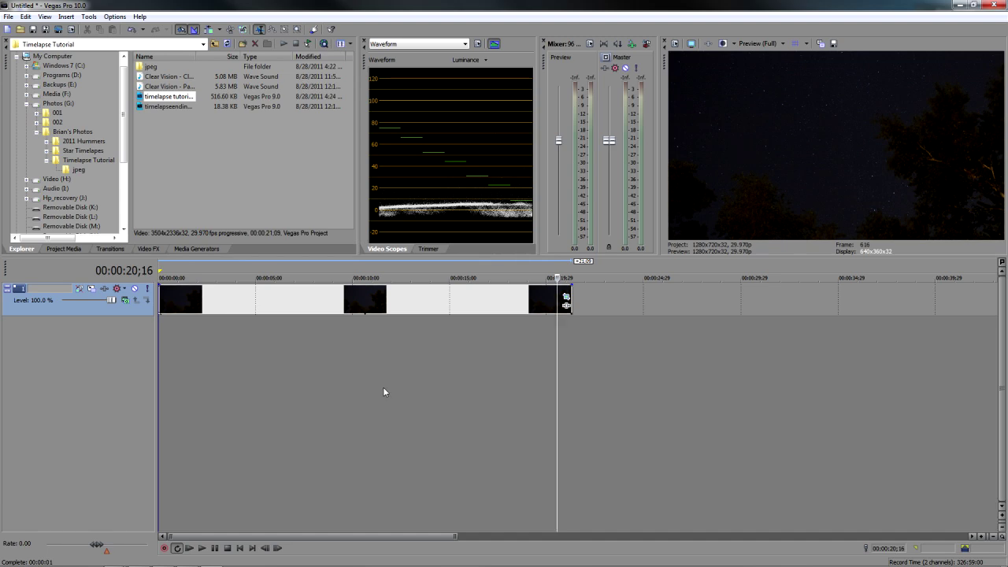
Step: Drag the star event's right edge outward so it runs to about 25 seconds
drag(383, 392, 187, 380)
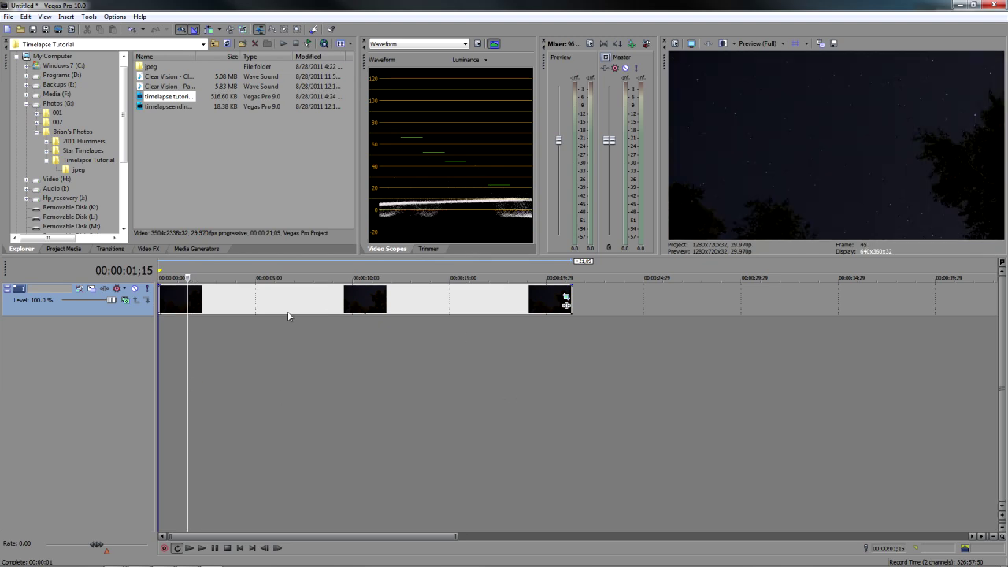
drag(273, 308, 327, 304)
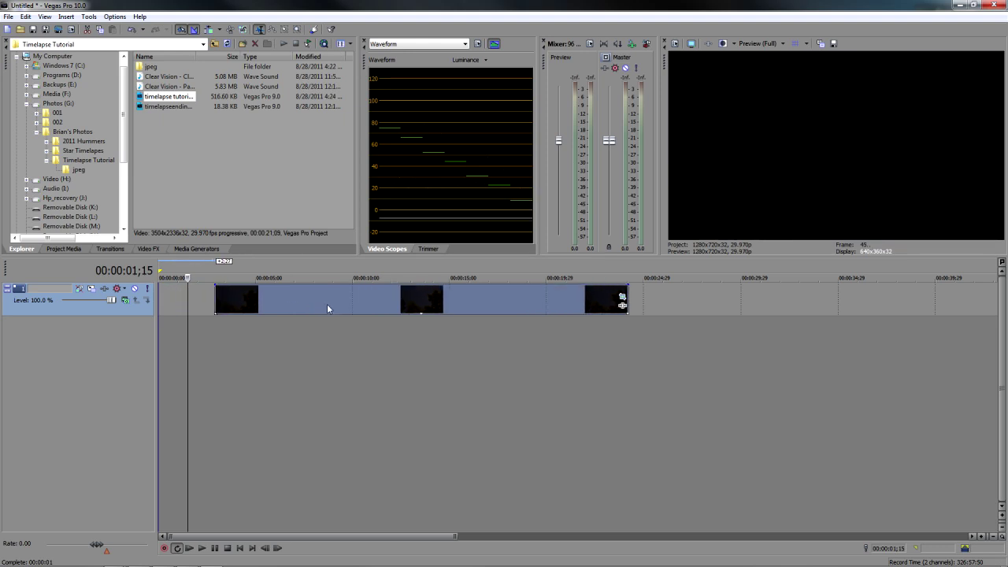
drag(536, 299, 474, 298)
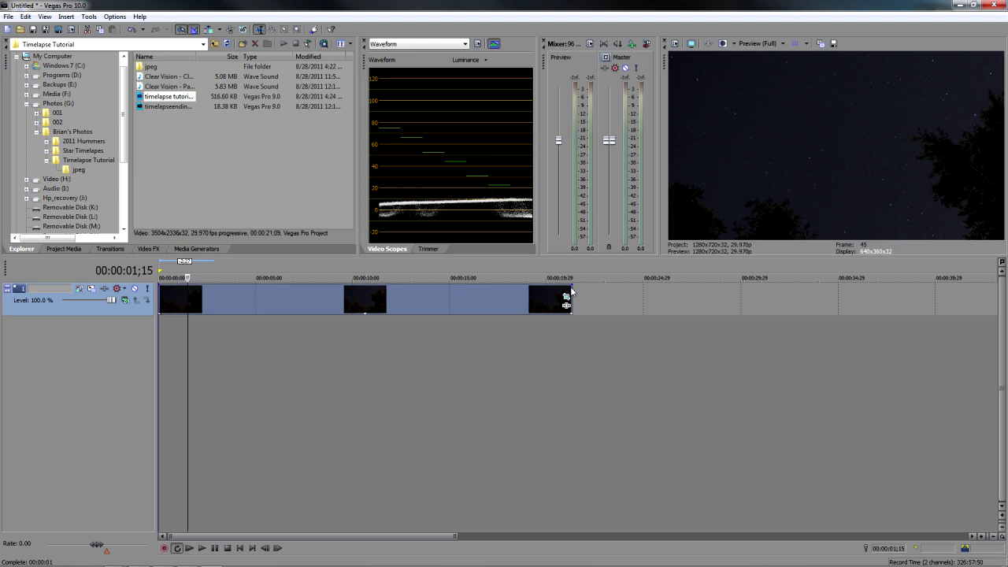
drag(572, 292, 638, 296)
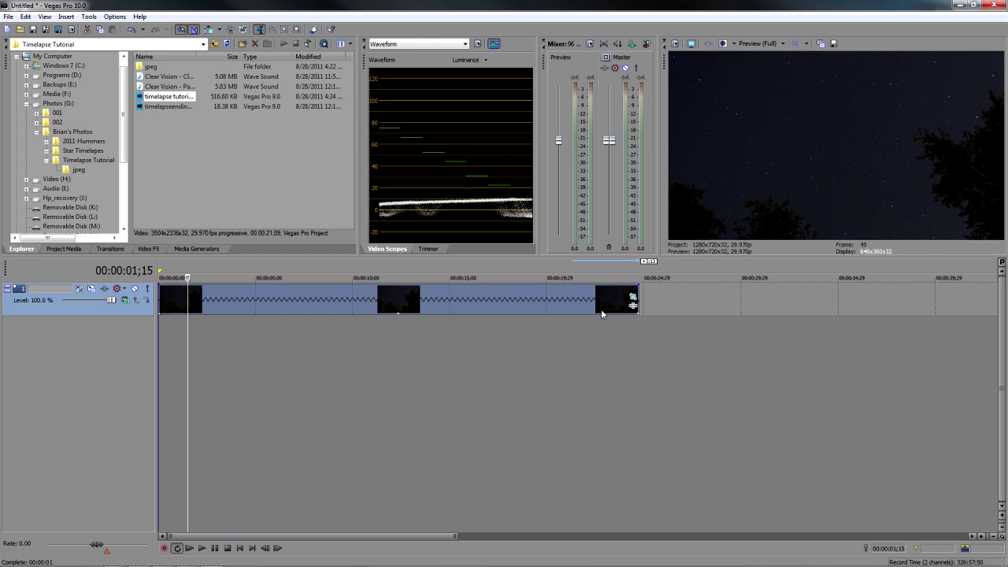
Step: Lengthen the event slightly in two drags, checking its playback rate in Properties each time
right_click(601, 312)
click(628, 307)
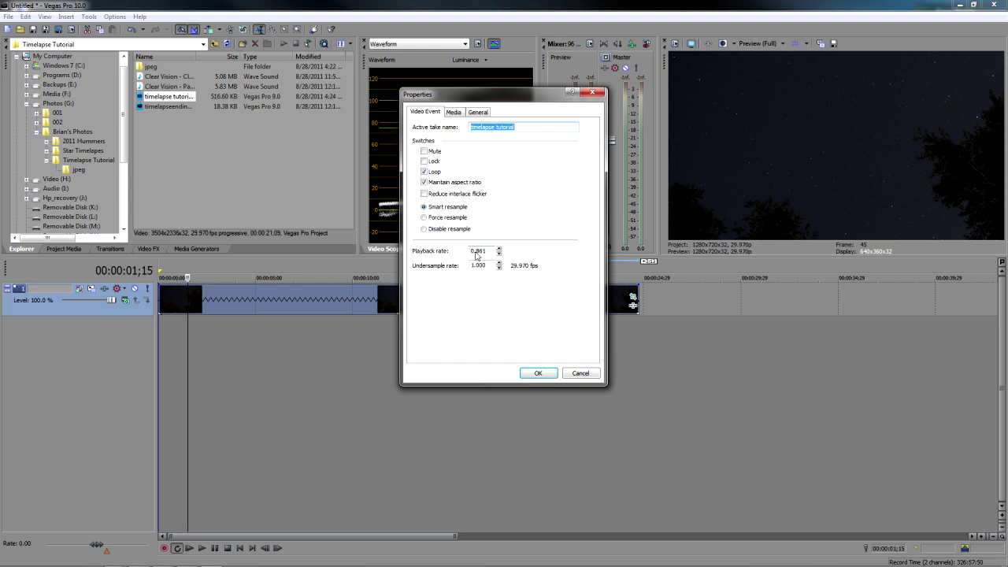
click(580, 374)
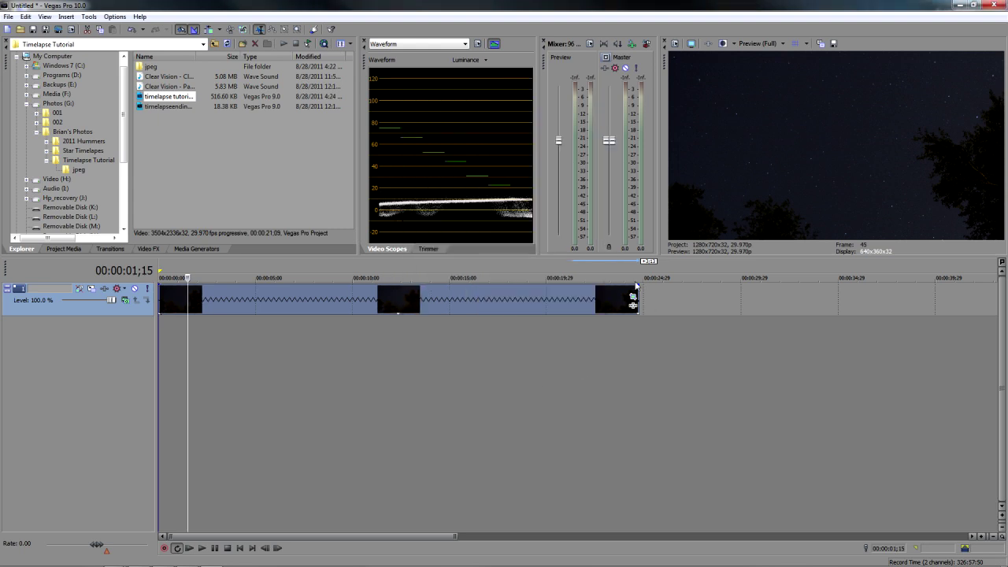
drag(638, 294, 657, 294)
right_click(601, 294)
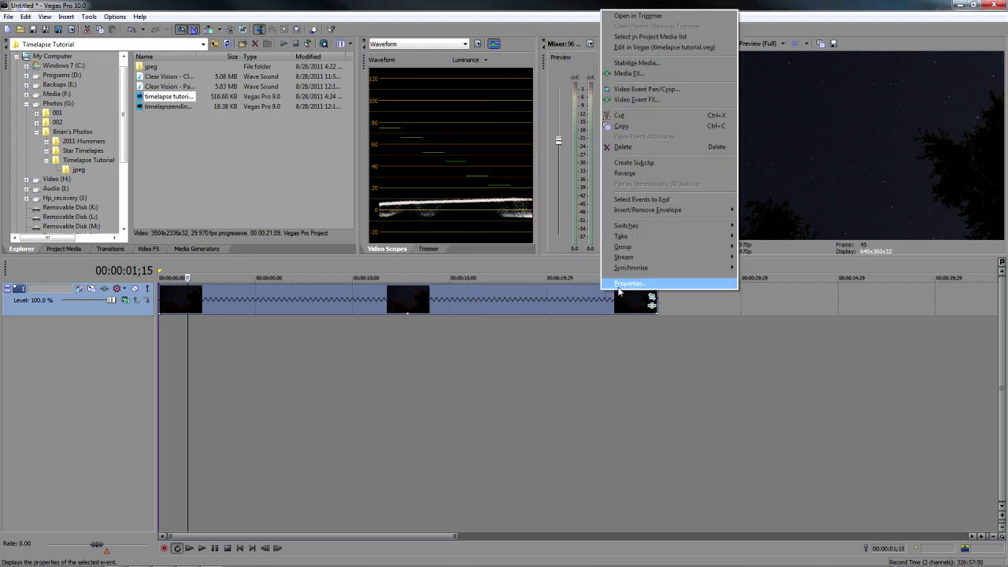
click(615, 285)
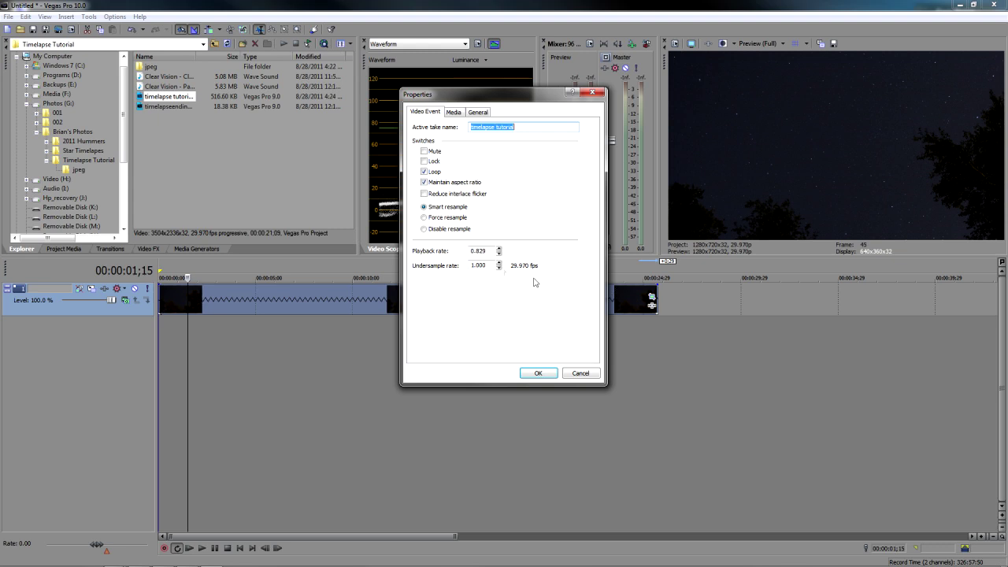
click(591, 375)
drag(656, 295, 673, 295)
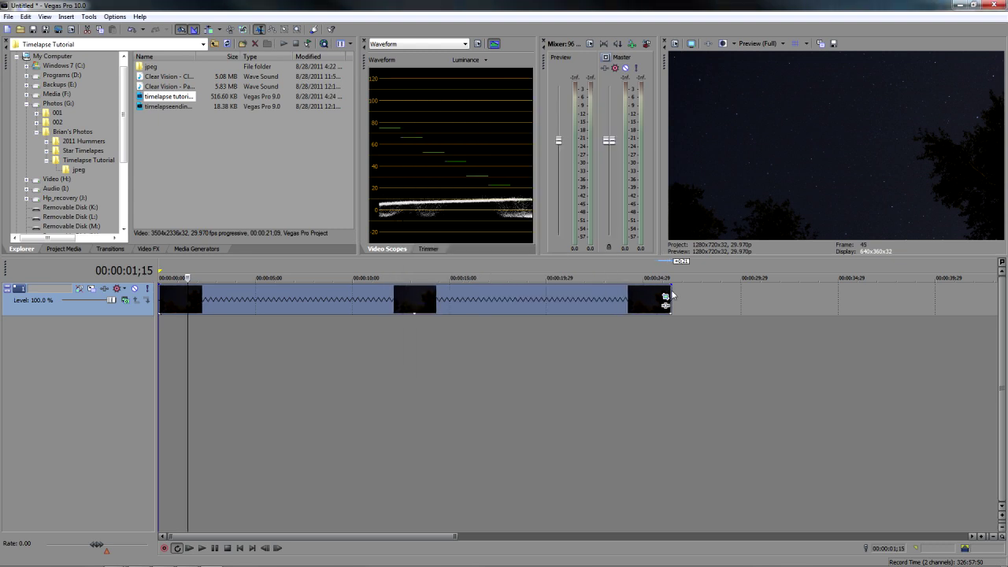
Step: Set the event's playback rate to 0.800 in its Properties and confirm
right_click(620, 303)
click(620, 297)
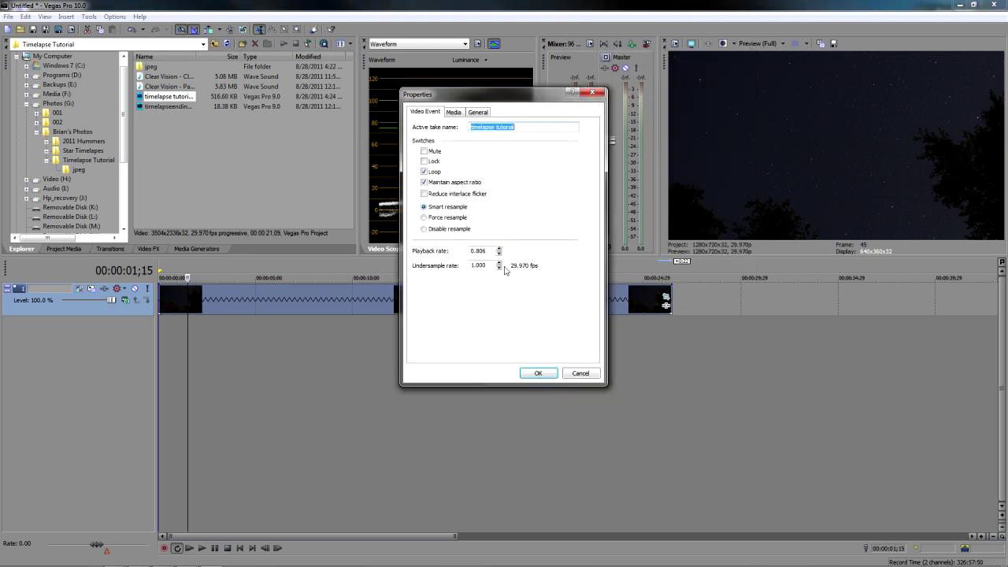
click(592, 372)
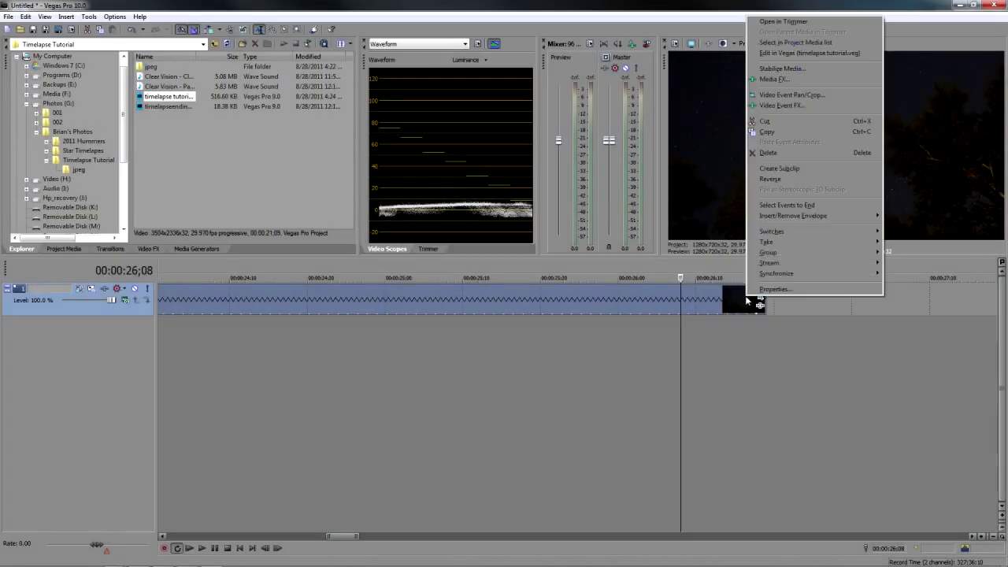
click(776, 290)
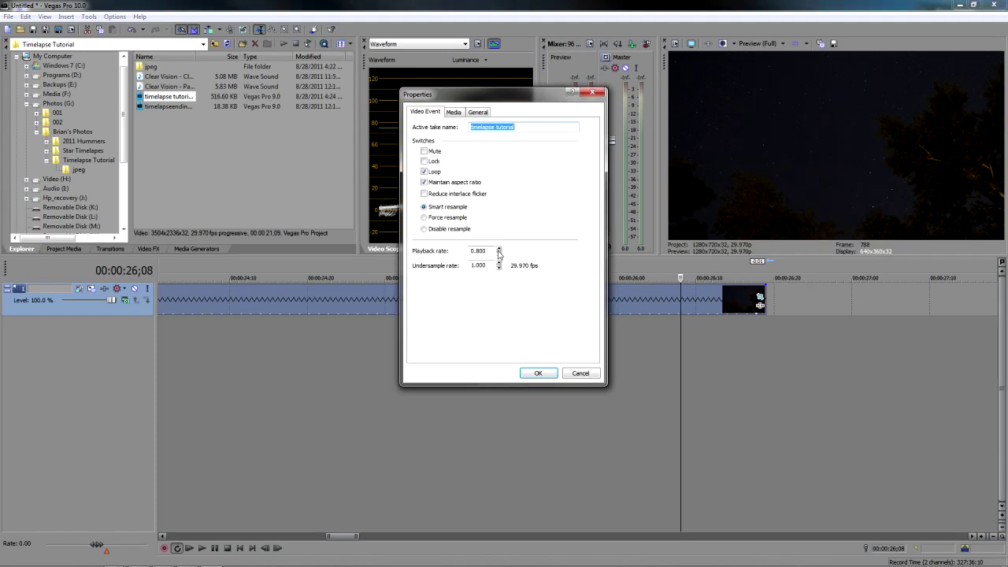
click(539, 373)
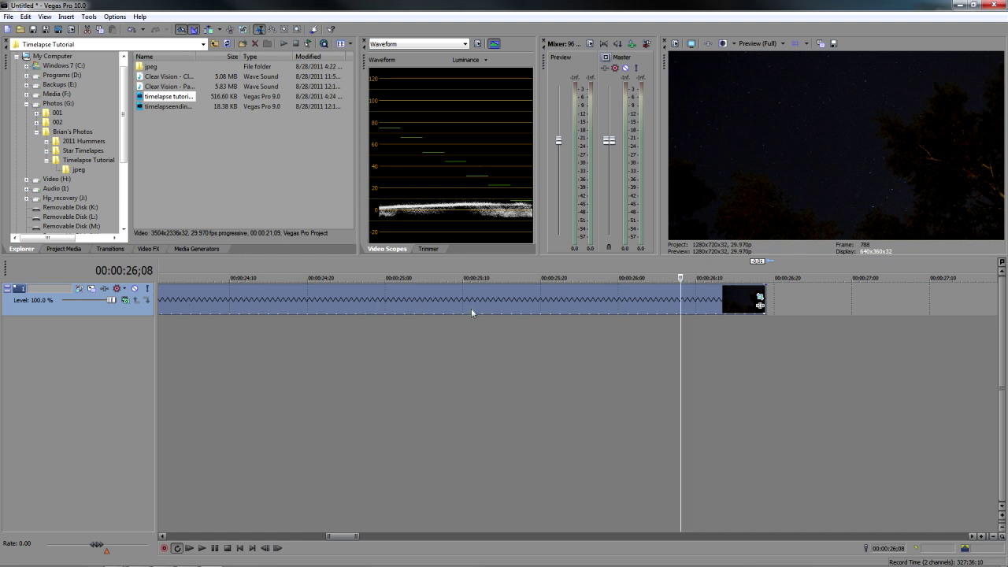
Step: Zoom out to review the whole slowed star timelapse event, then drag-select it
click(572, 303)
scroll(457, 370, down, 2)
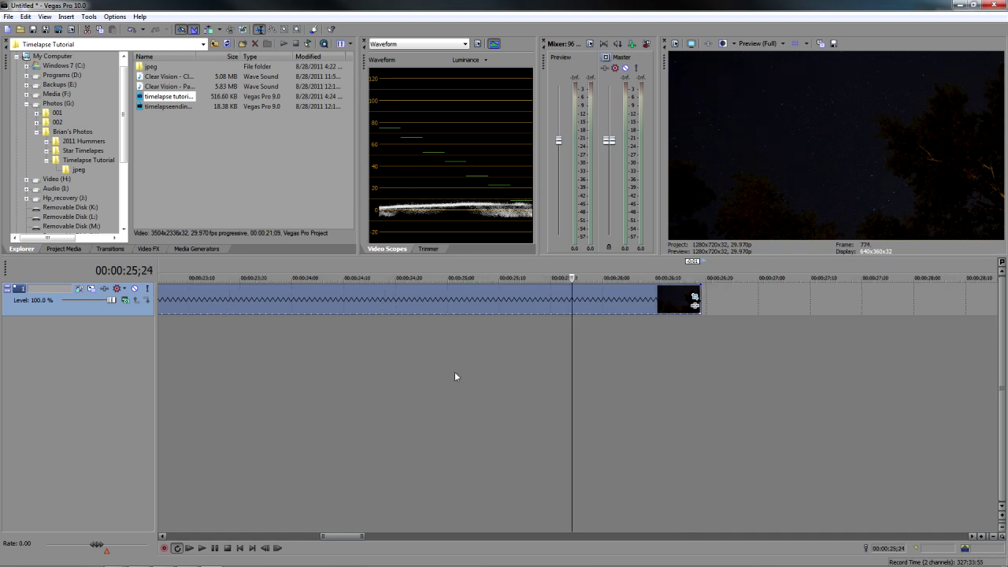
scroll(455, 377, down, 10)
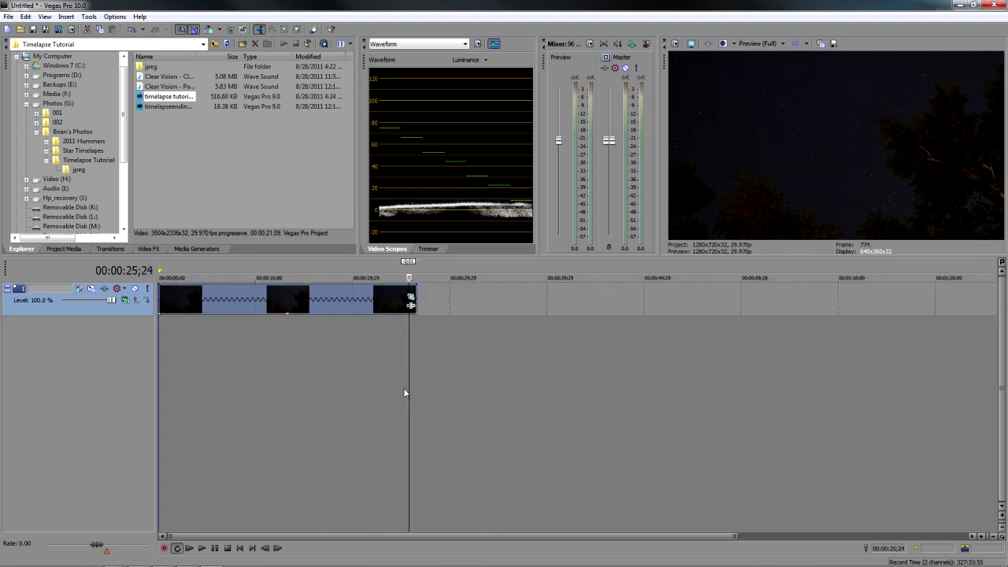
click(288, 360)
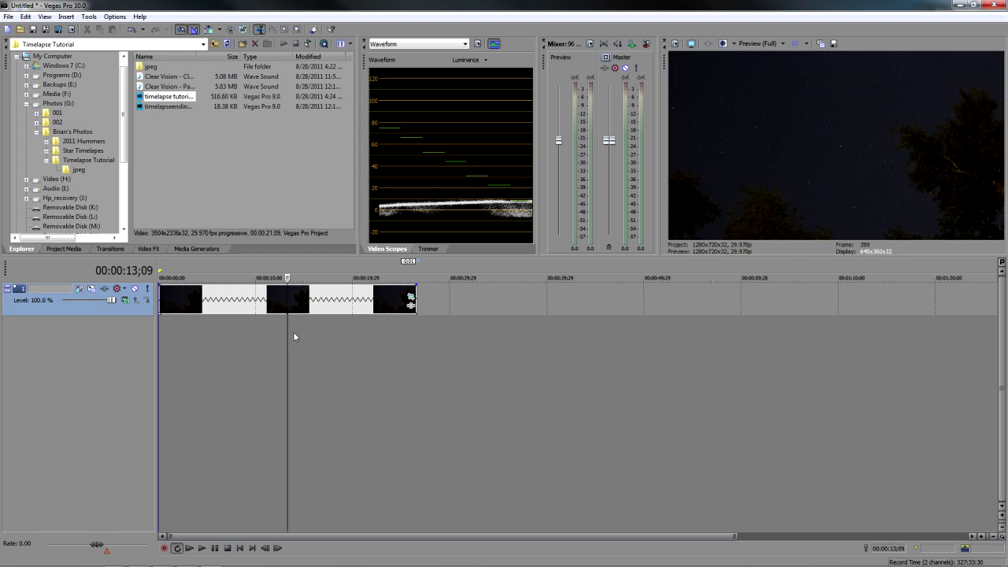
scroll(295, 366, up, 4)
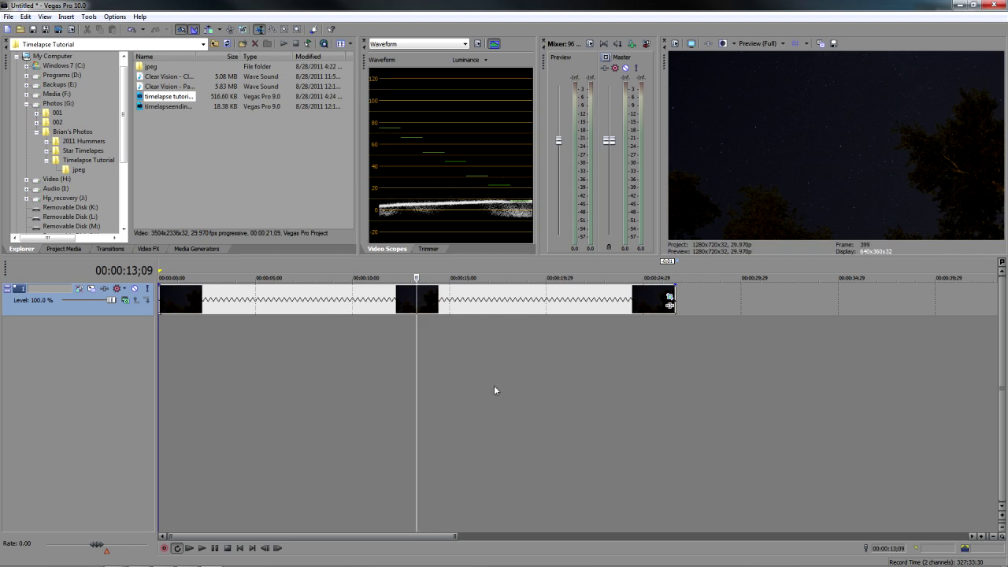
mouse_move(295, 304)
mouse_down()
mouse_move(303, 301)
mouse_move(280, 298)
mouse_up()
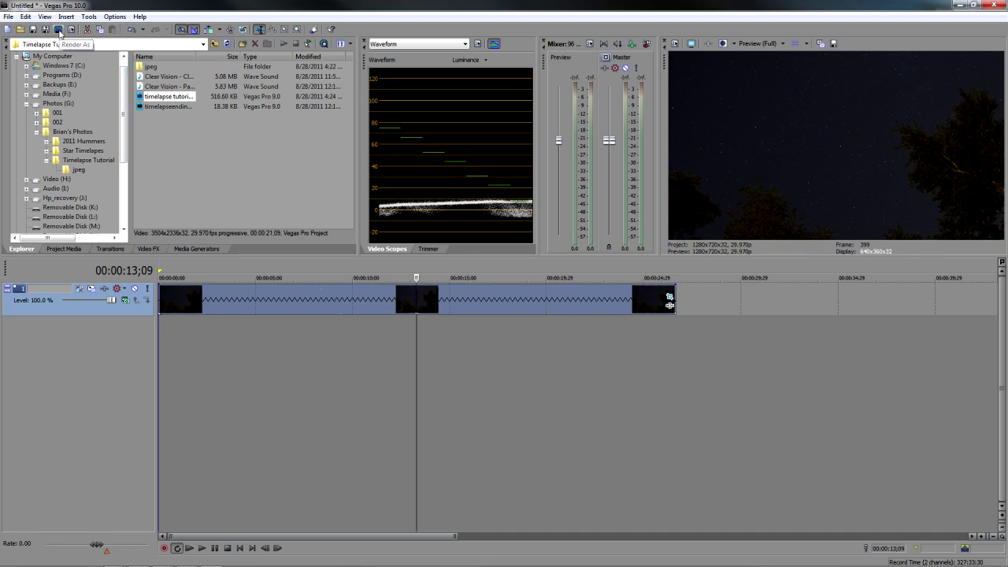
Step: In Render As, choose Sony AVC (*.mp4) with the Internet 1280x720-30p template and open Custom settings
key(alt+f)
key(r)
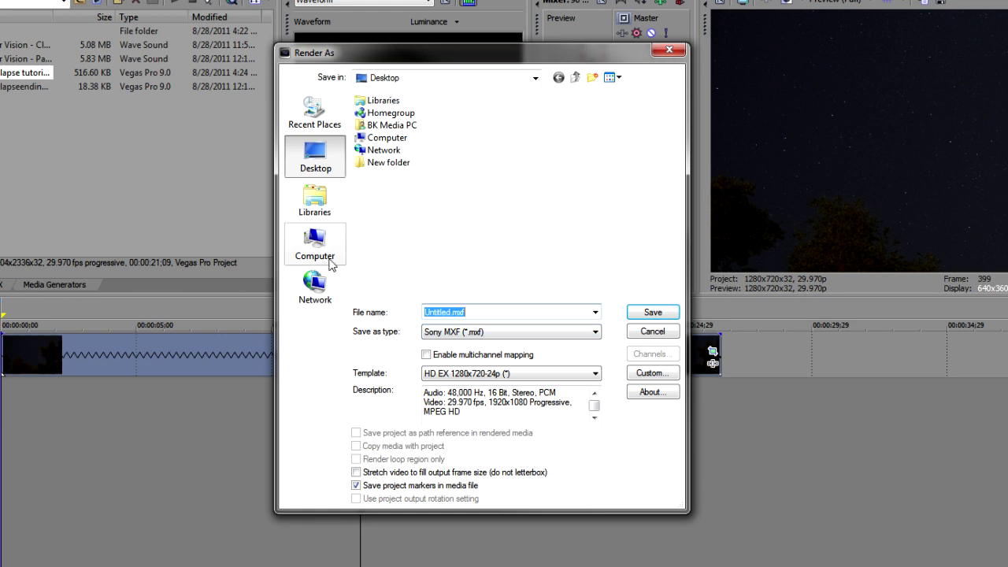
click(596, 332)
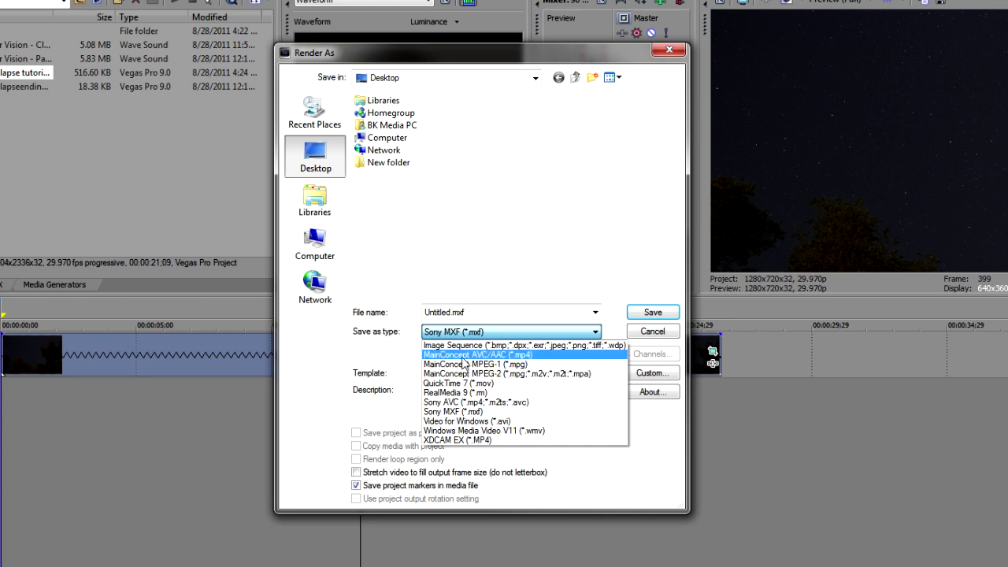
click(465, 402)
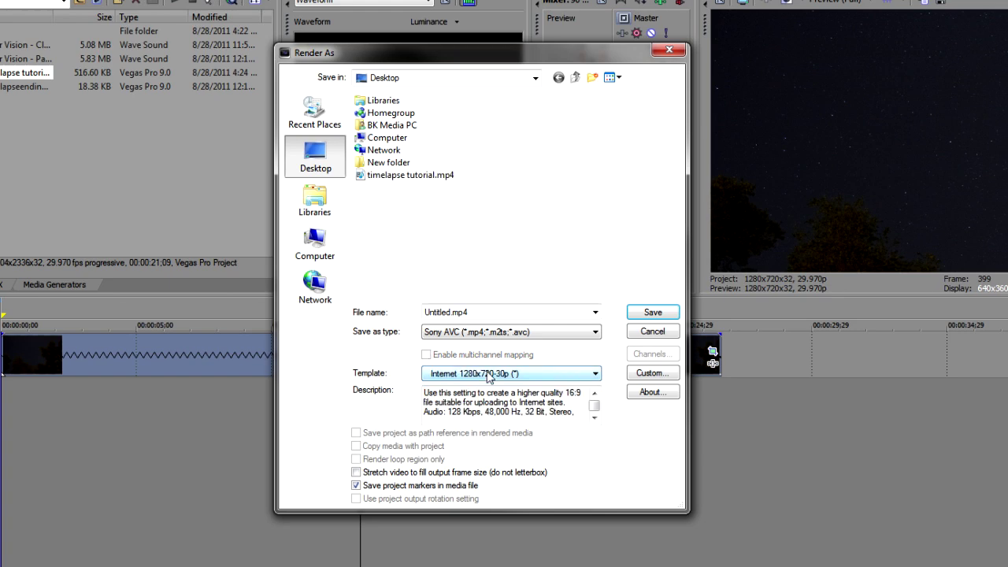
click(653, 373)
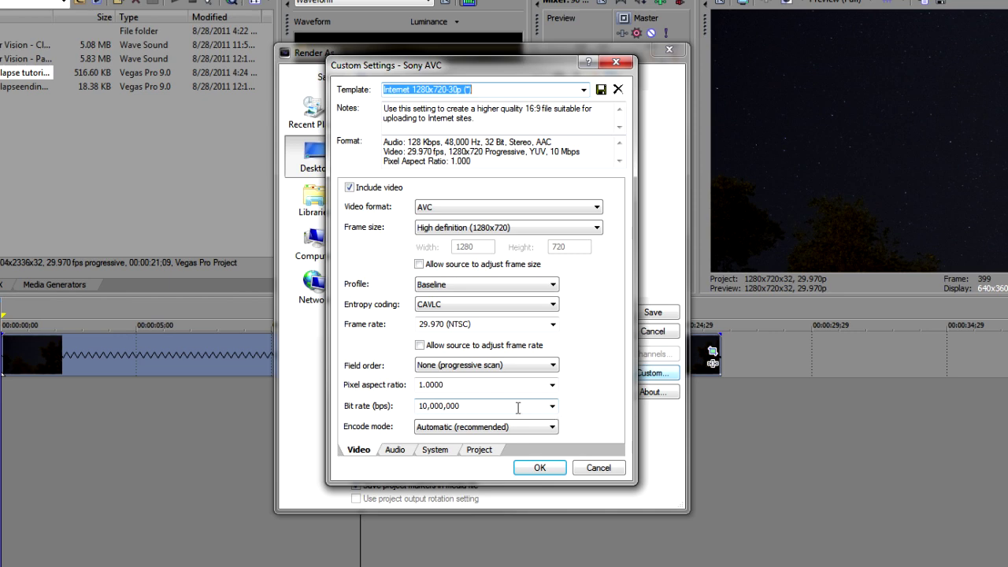
Step: Keep the video bit rate at 10,000,000 bps
click(553, 407)
click(553, 407)
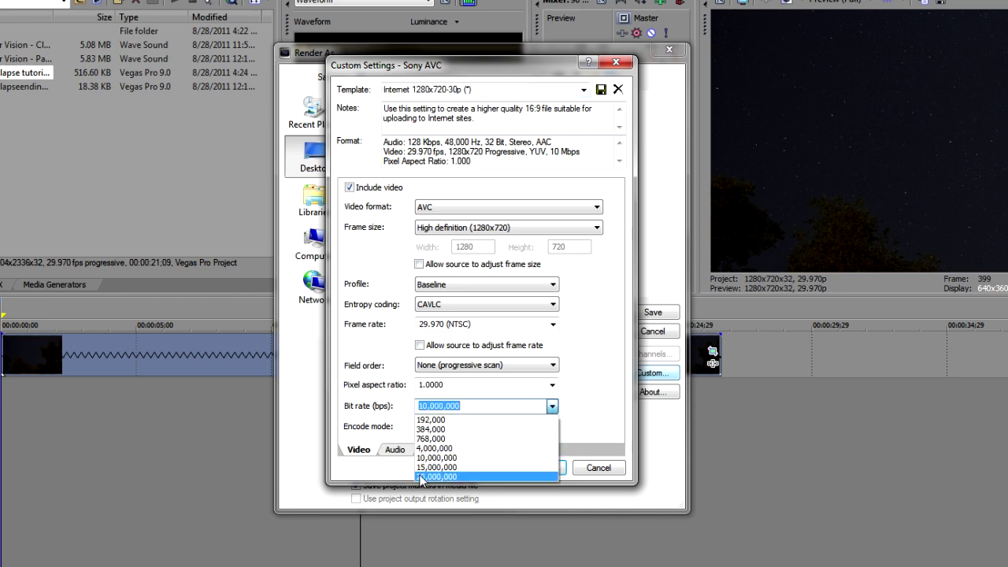
click(482, 408)
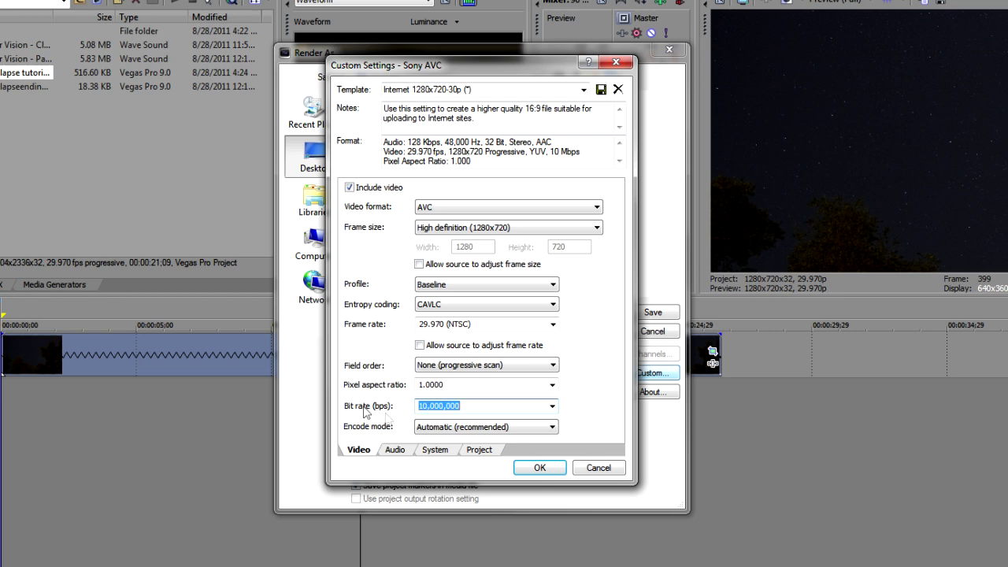
click(552, 406)
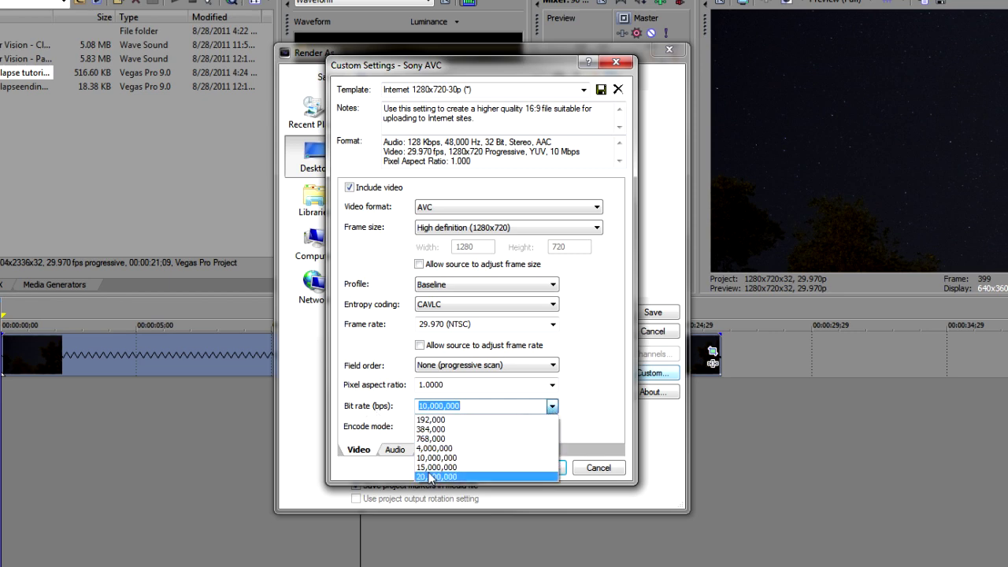
click(595, 410)
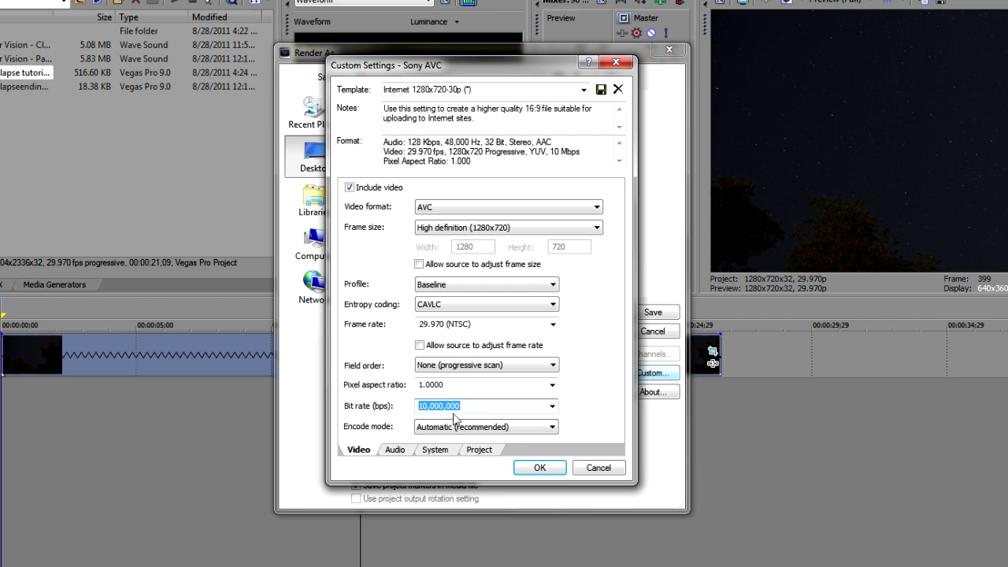
Step: Review the Audio, System and Project tabs, keep Best rendering quality, and confirm the settings
click(394, 455)
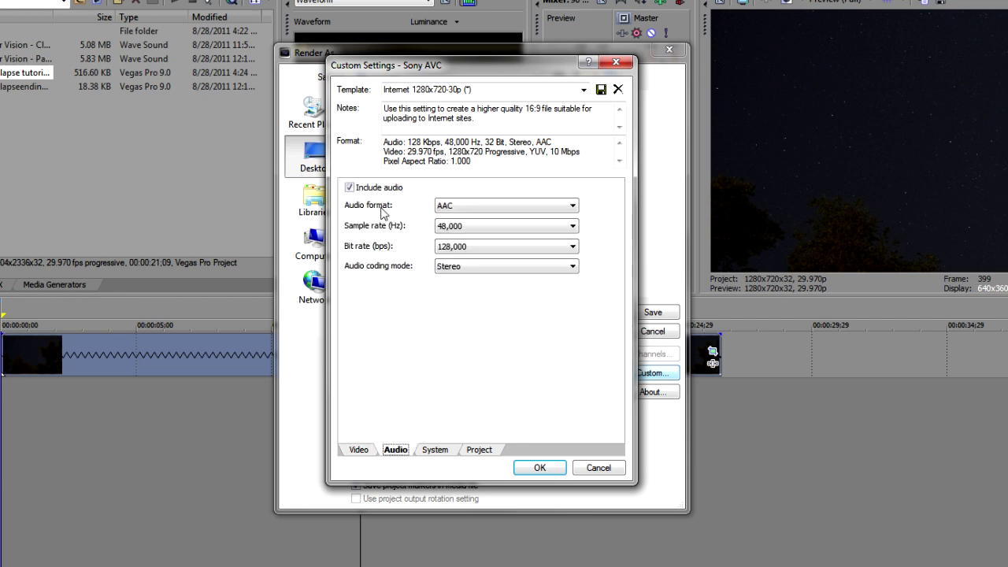
click(433, 452)
click(480, 453)
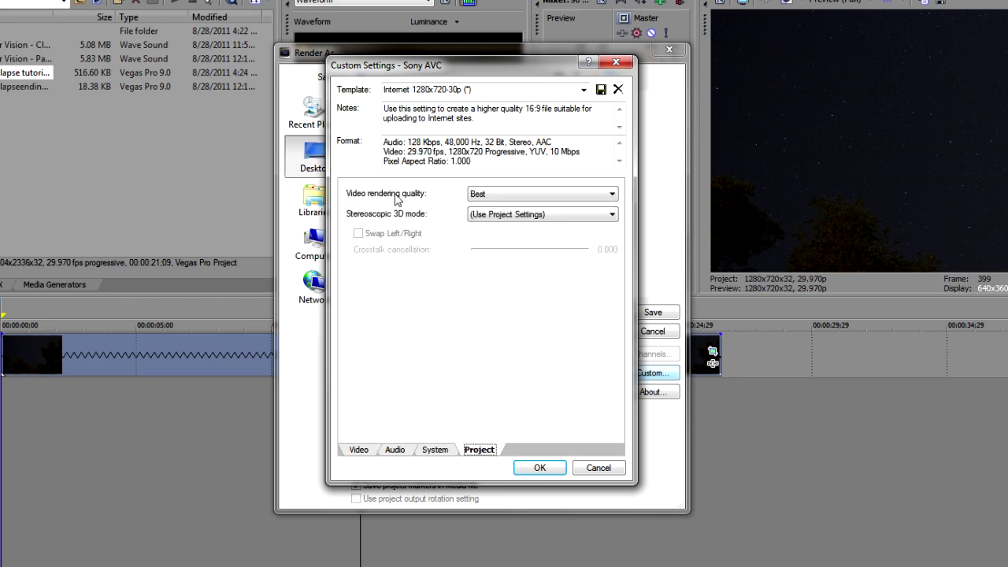
click(508, 198)
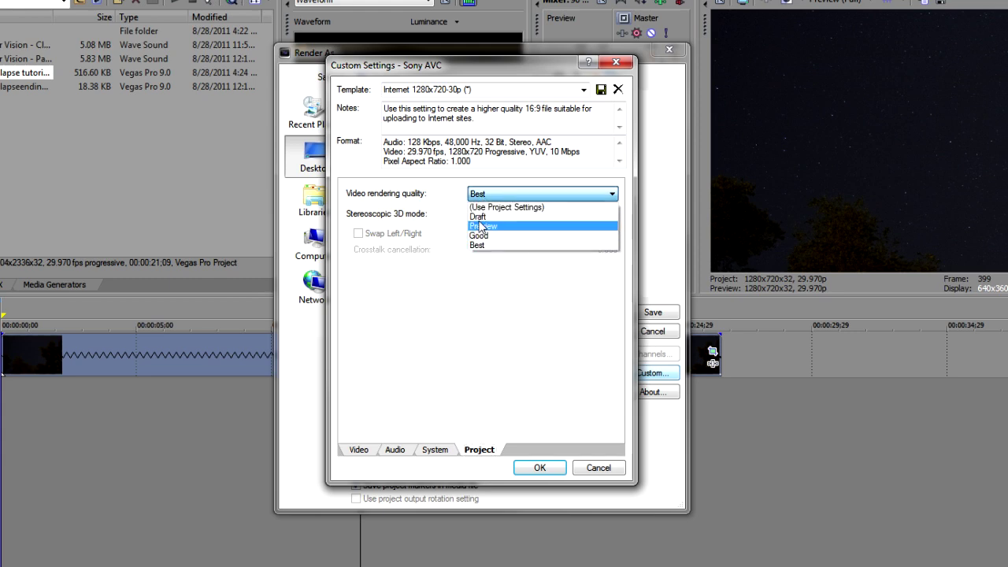
click(486, 281)
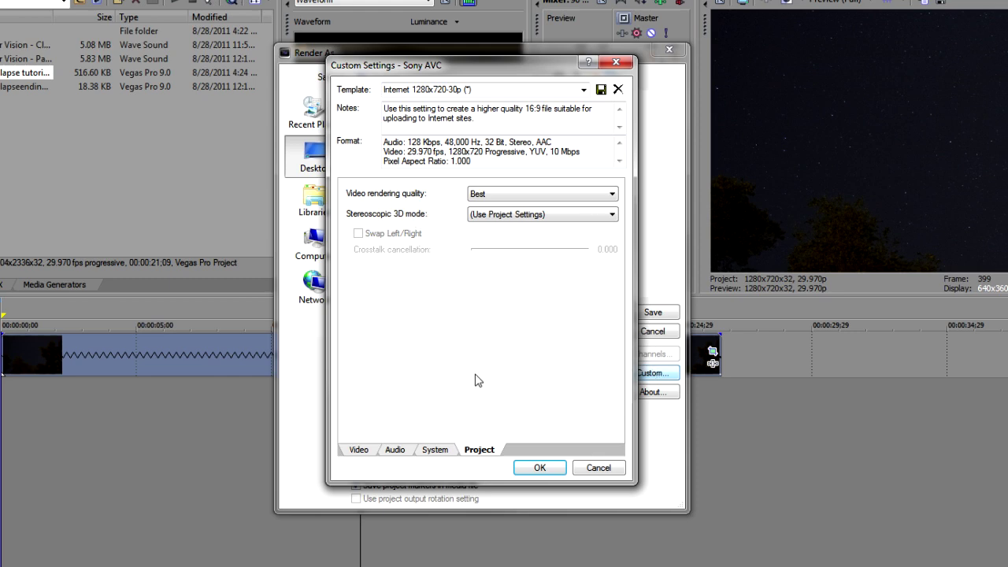
click(541, 468)
triple_click(484, 310)
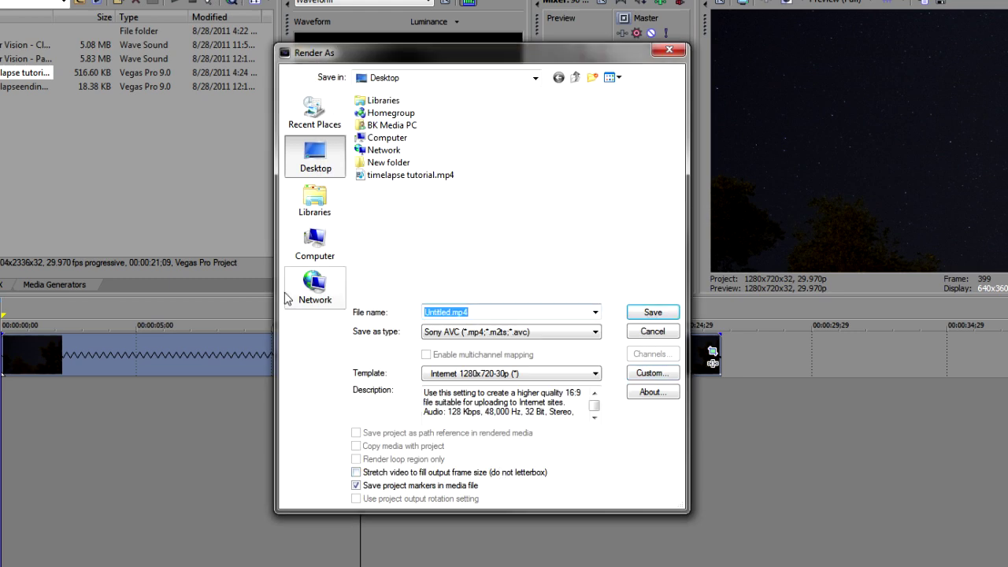
Step: Save as 'timelapse tutorial', overwriting the existing Desktop file to start rendering
text(ti)
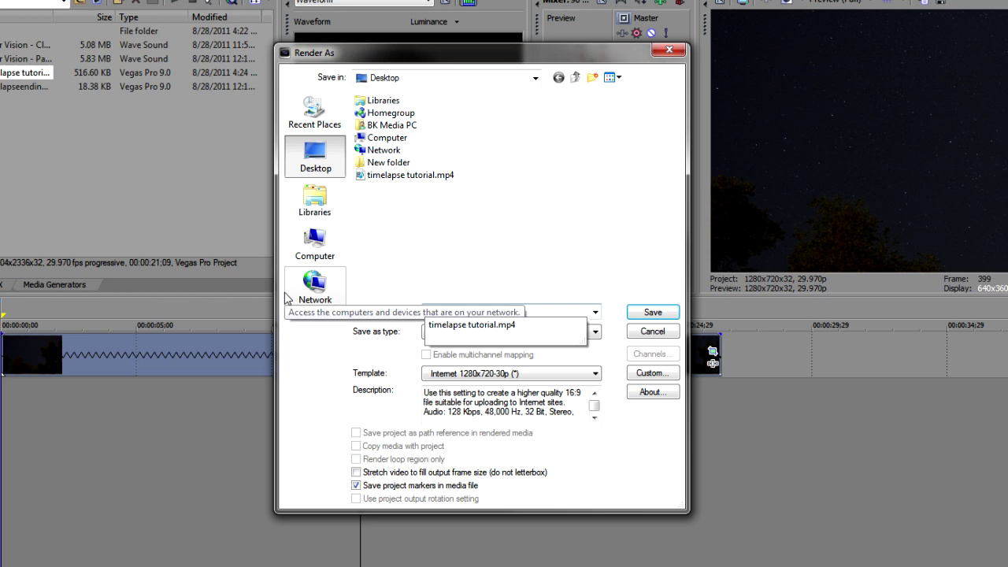
text(melapse)
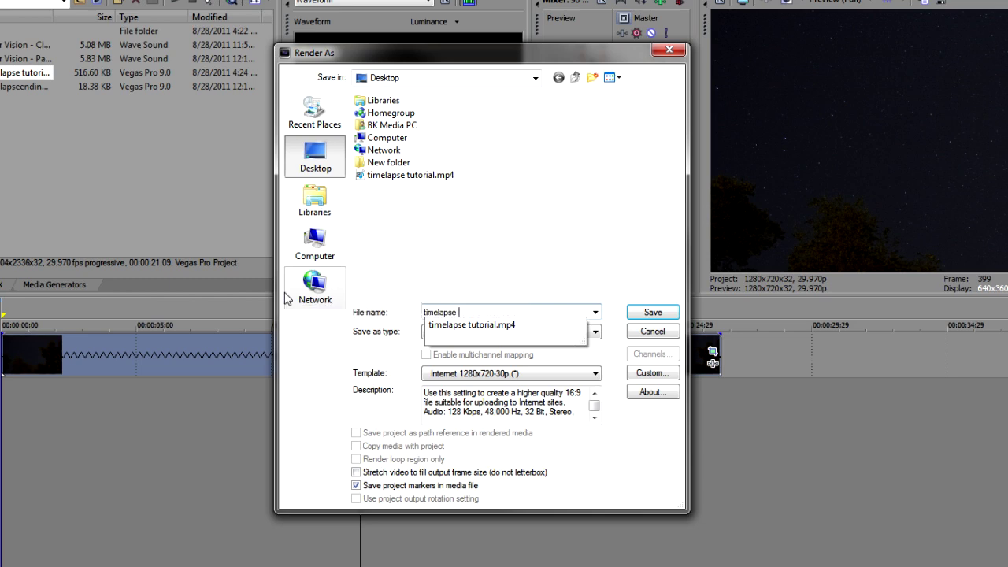
text( tutorial)
click(653, 313)
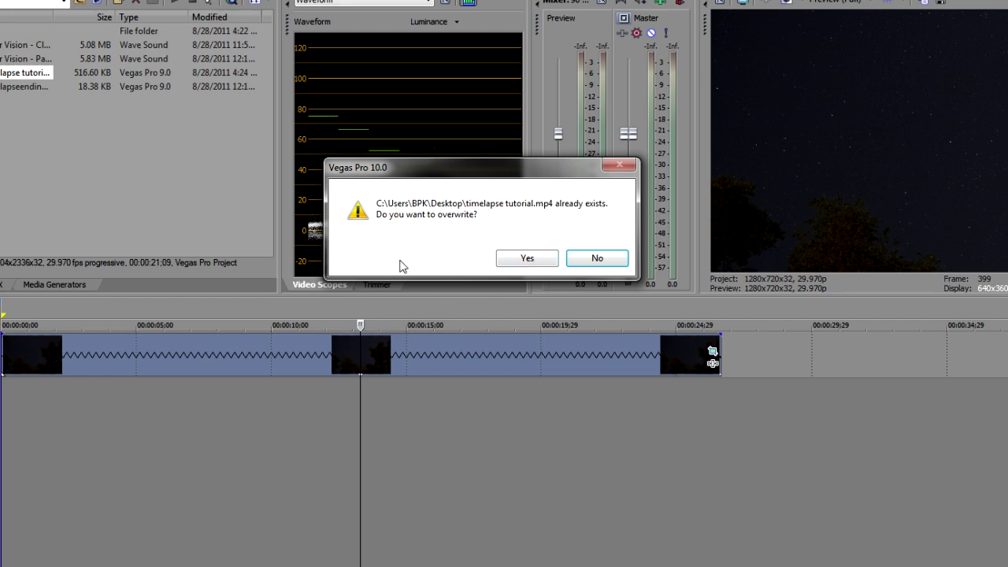
click(508, 260)
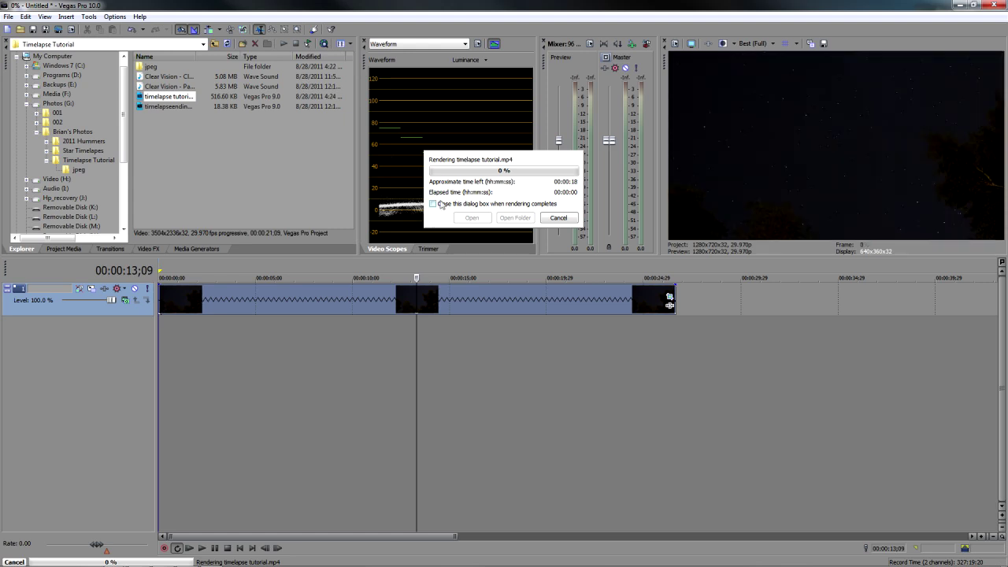